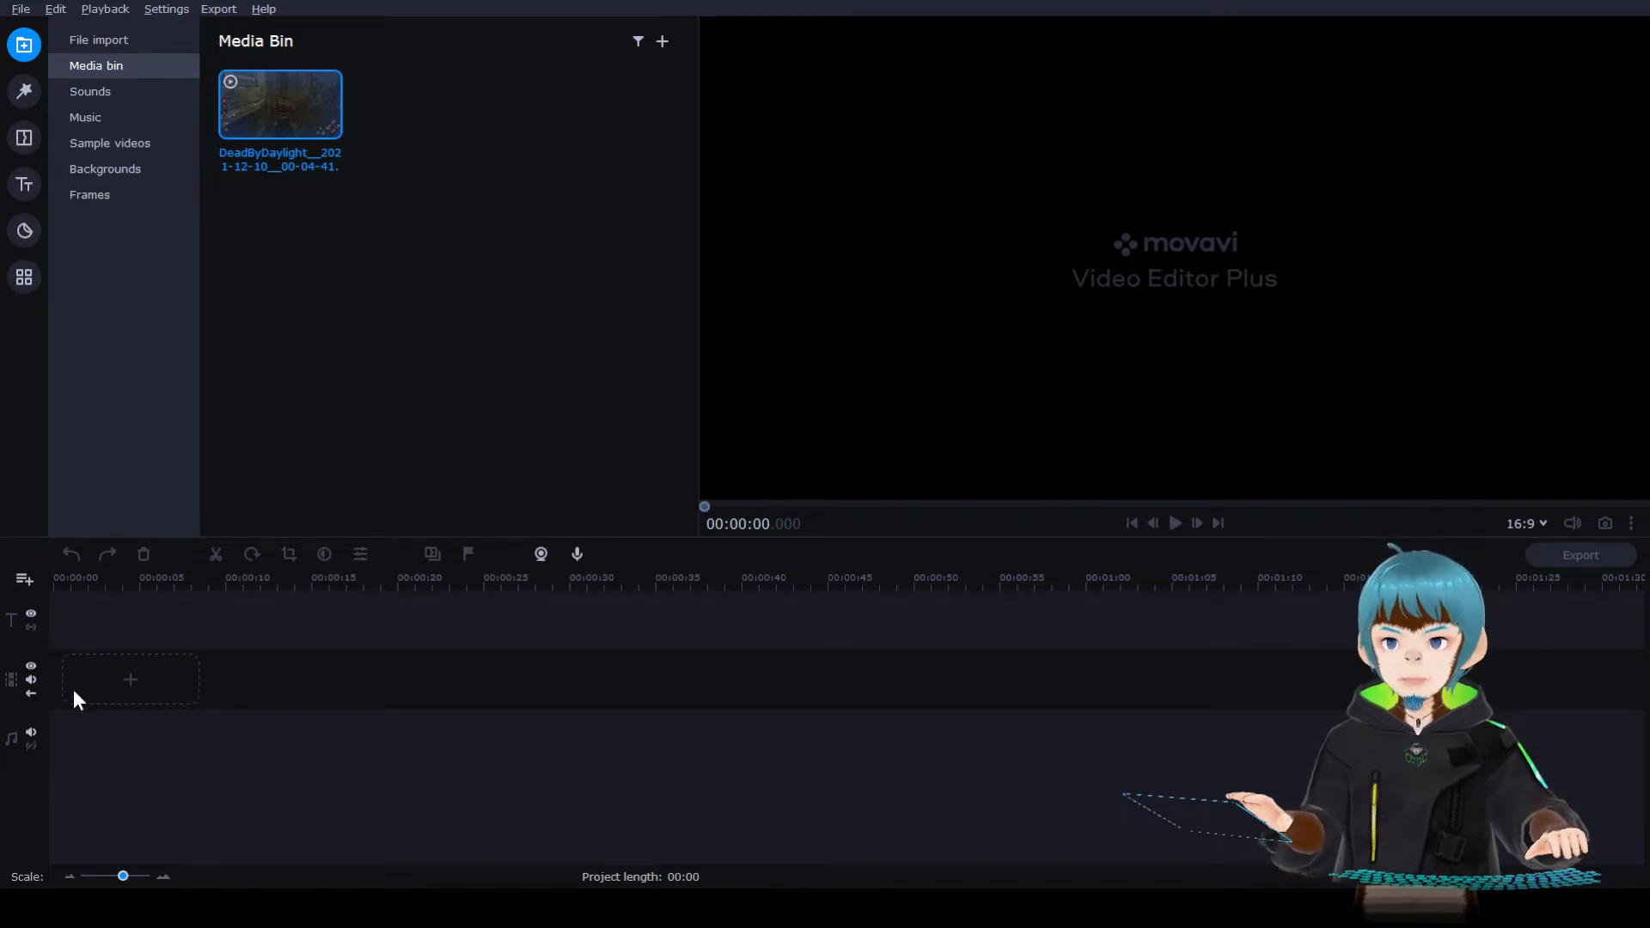
Step: Add an extra video track above the main one and place the DeadByDaylight clip at the start of the main track
key(ctrl+w)
mouse_move(270, 91)
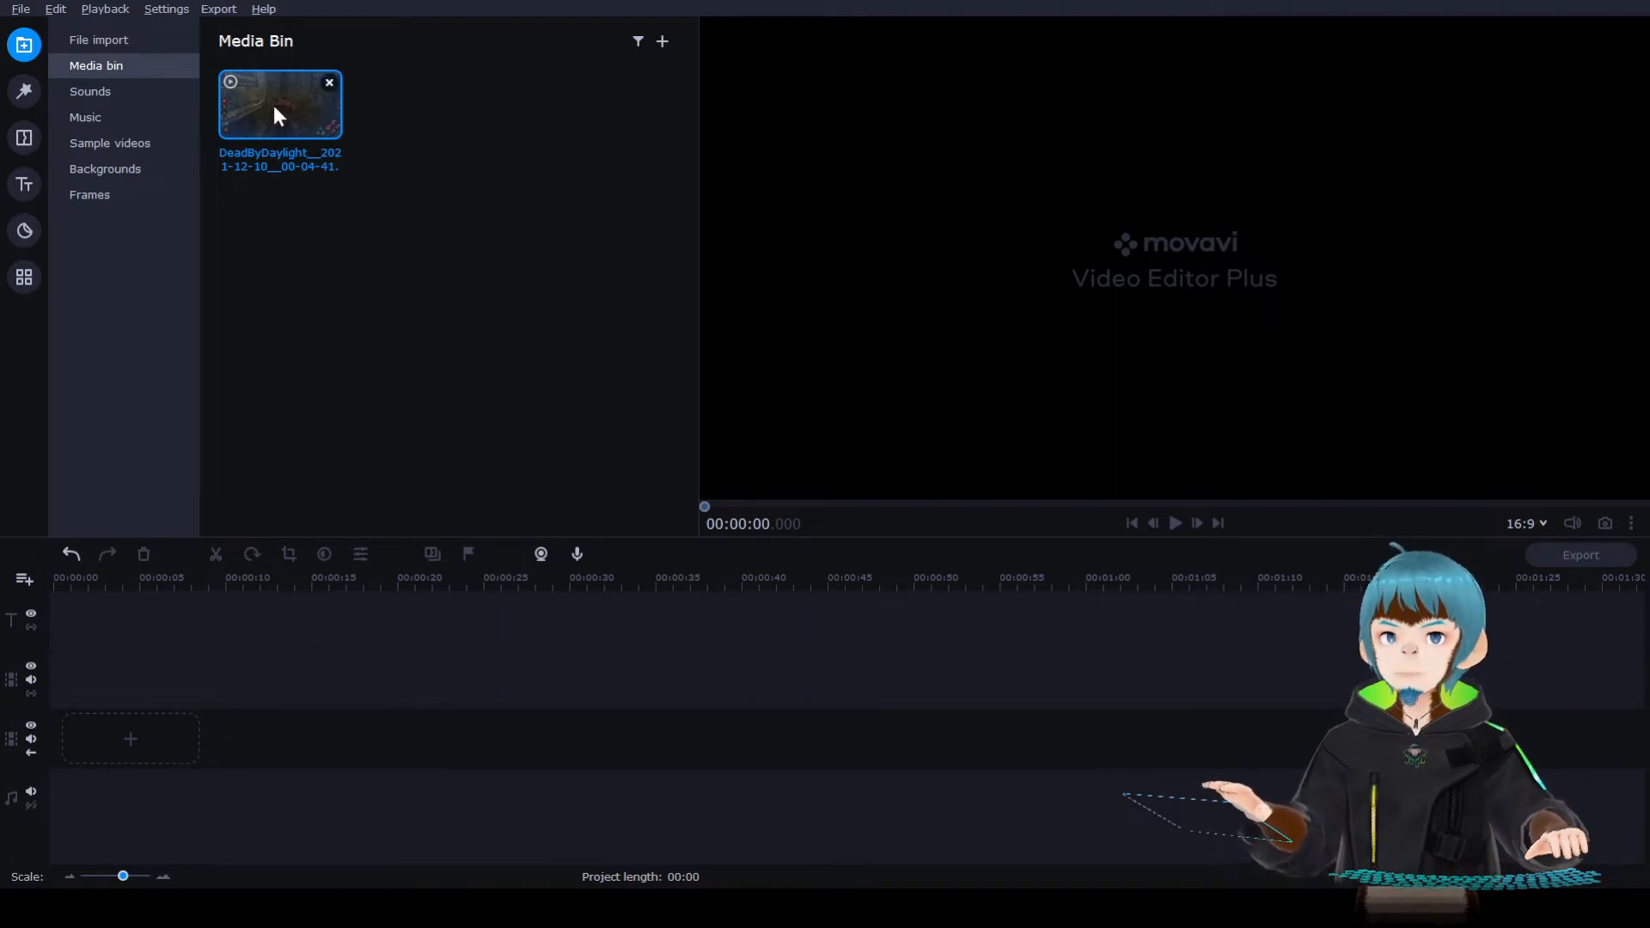
drag(273, 107, 134, 719)
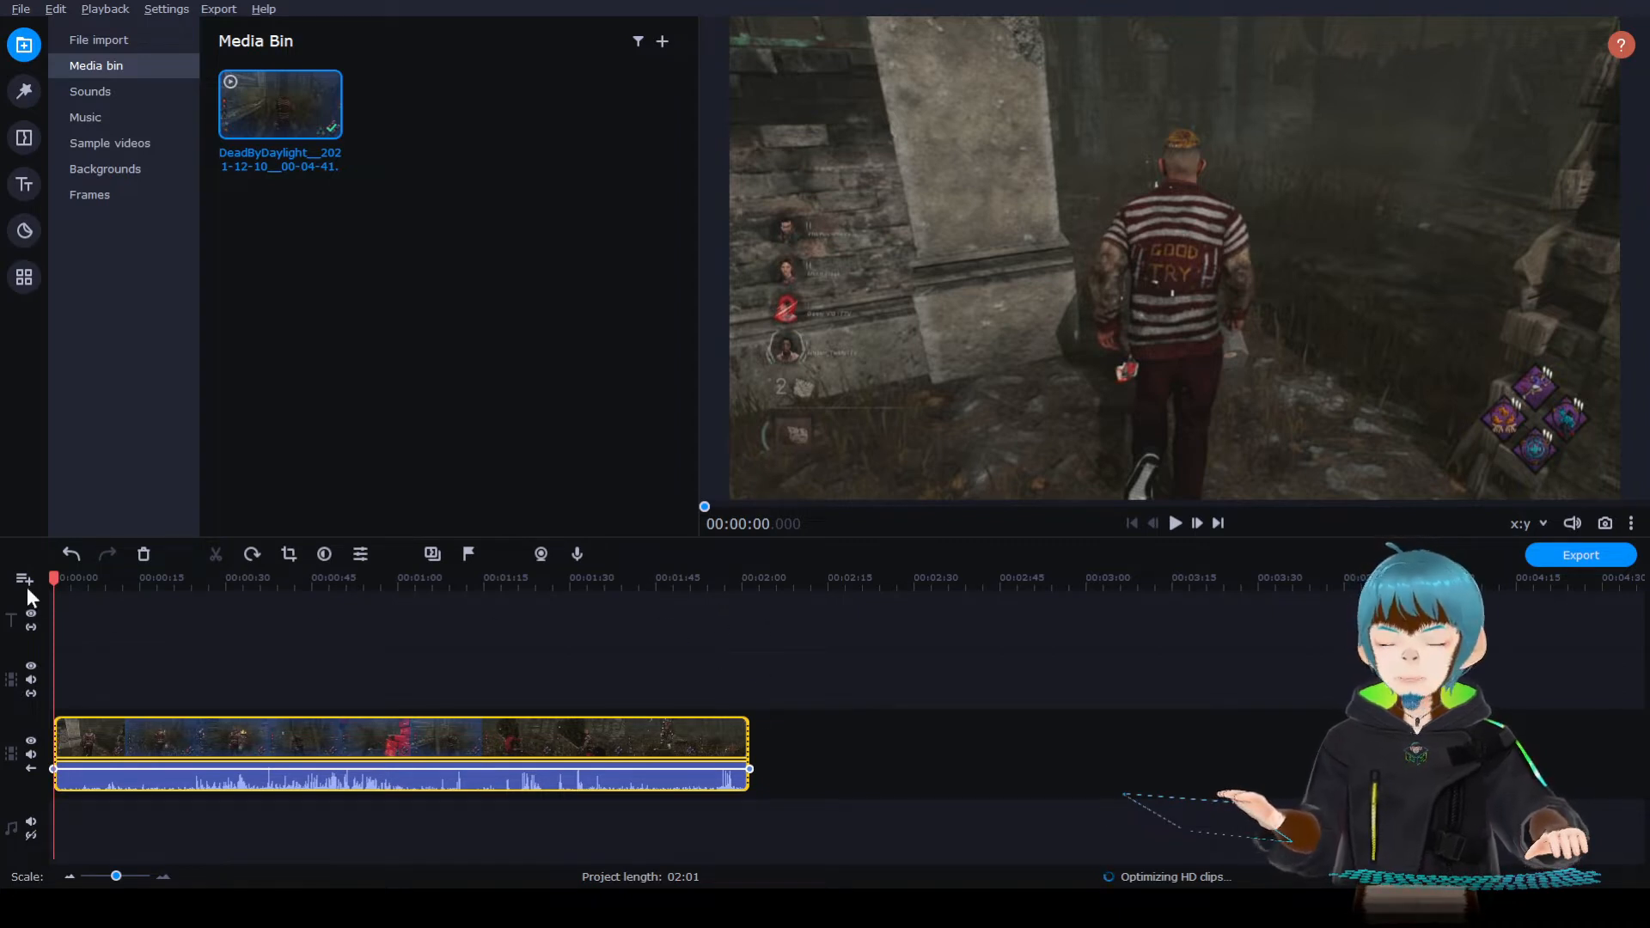
Step: Split the gameplay clip at 00:01:17.900 and delete the part after the cut
click(164, 875)
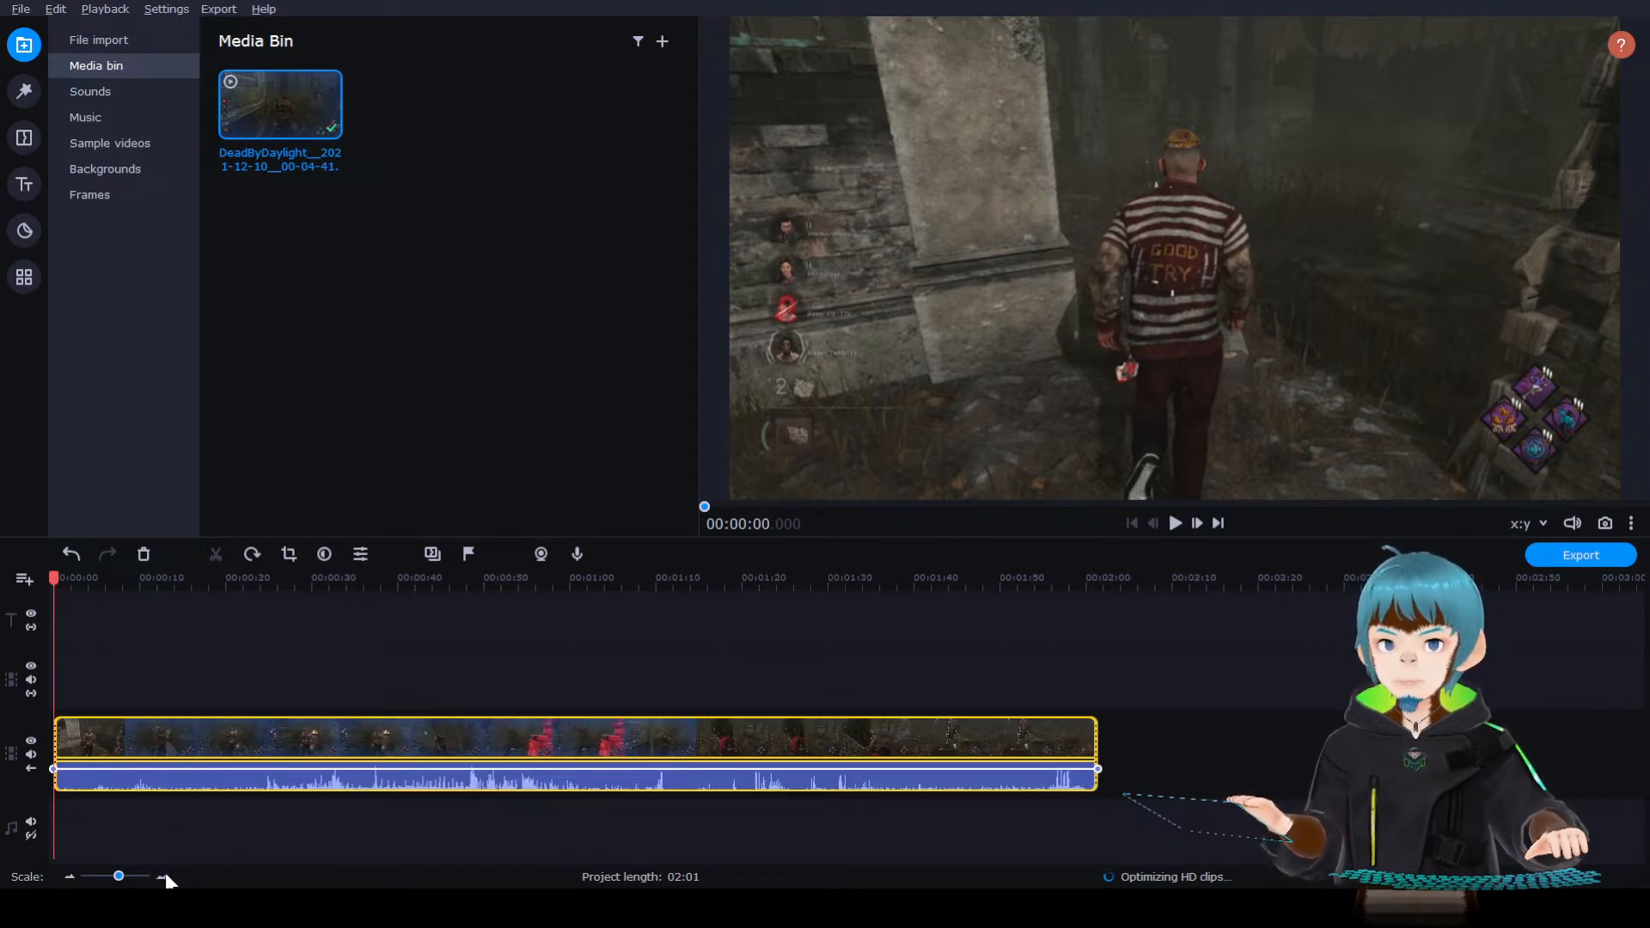
drag(55, 583, 720, 584)
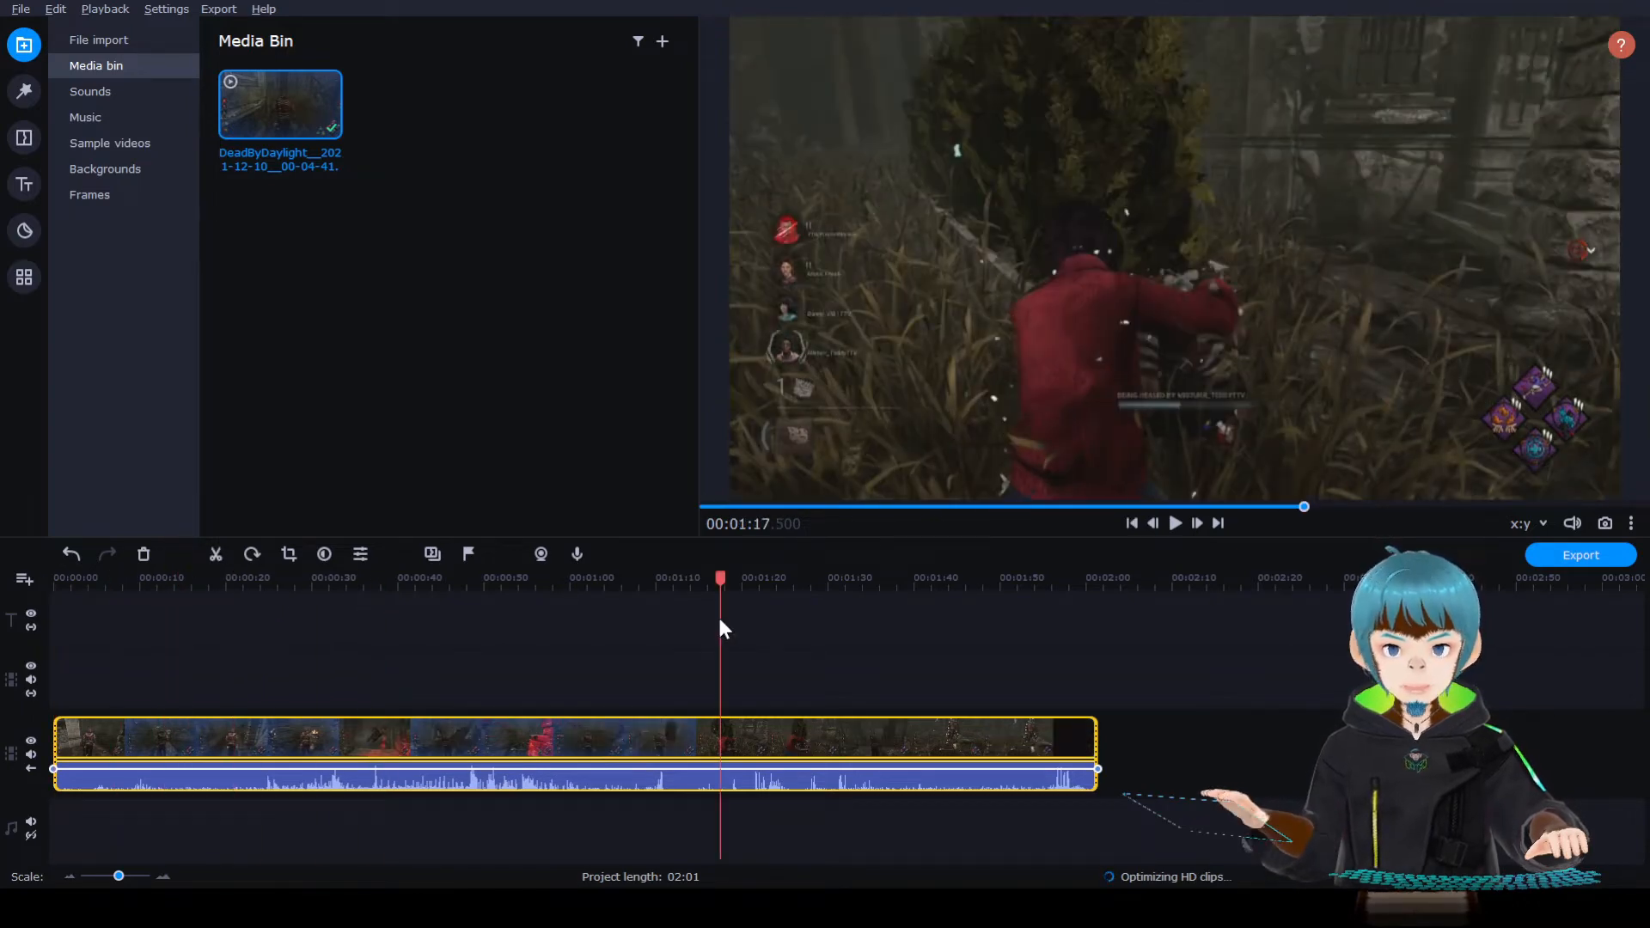
drag(720, 581, 724, 583)
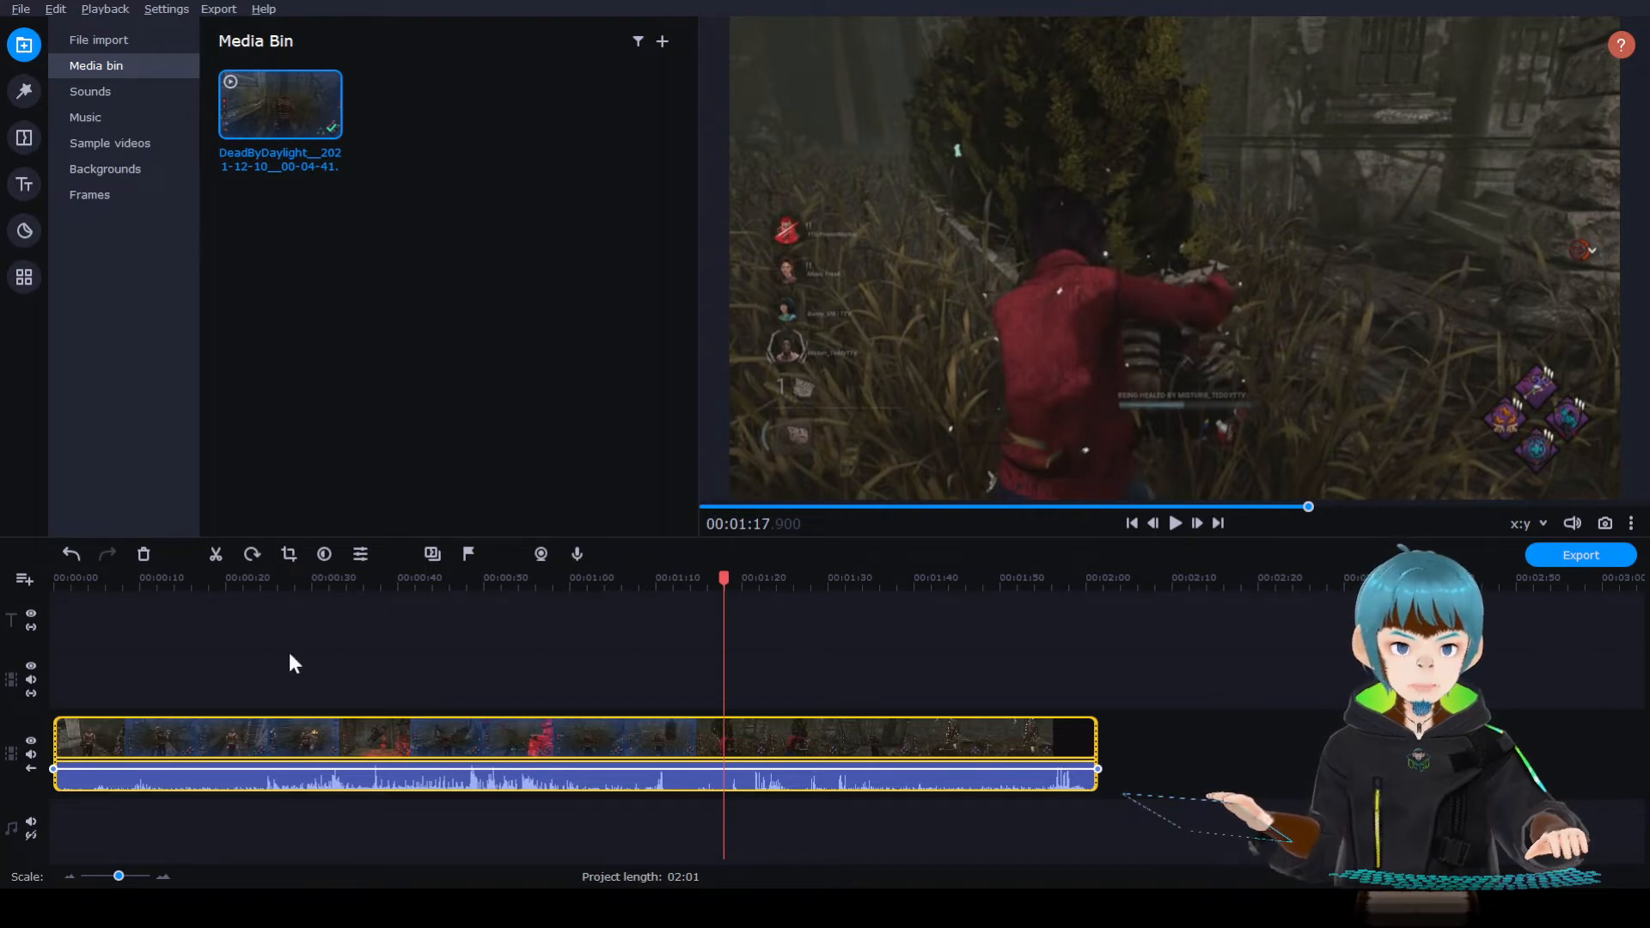
click(216, 555)
click(875, 858)
click(874, 748)
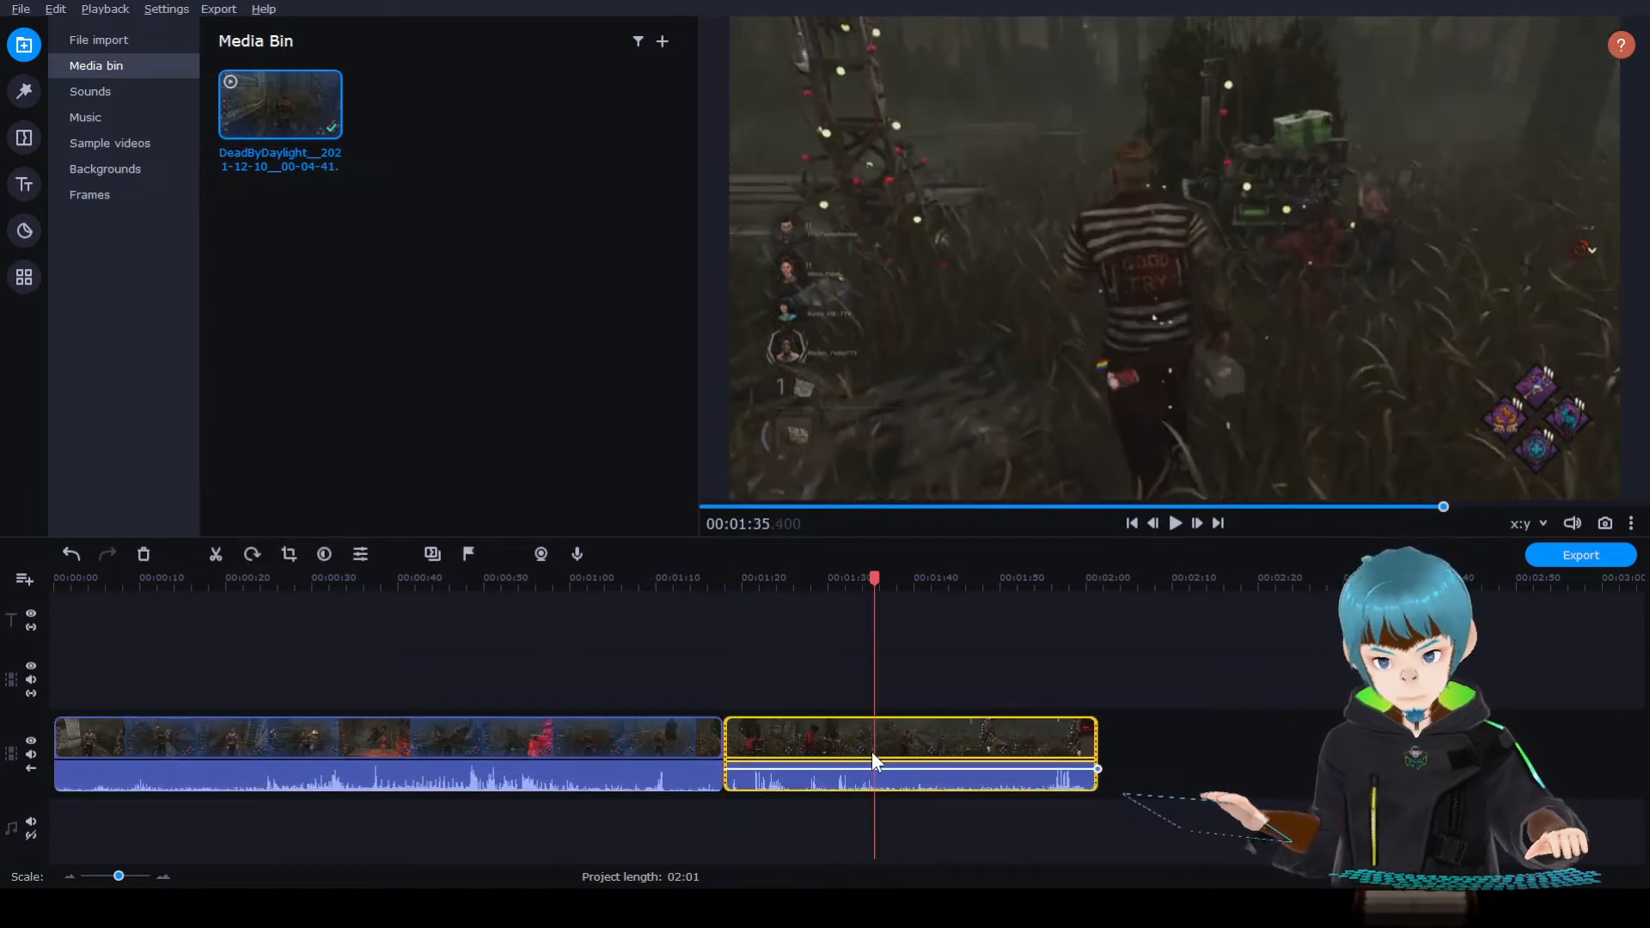
key(Delete)
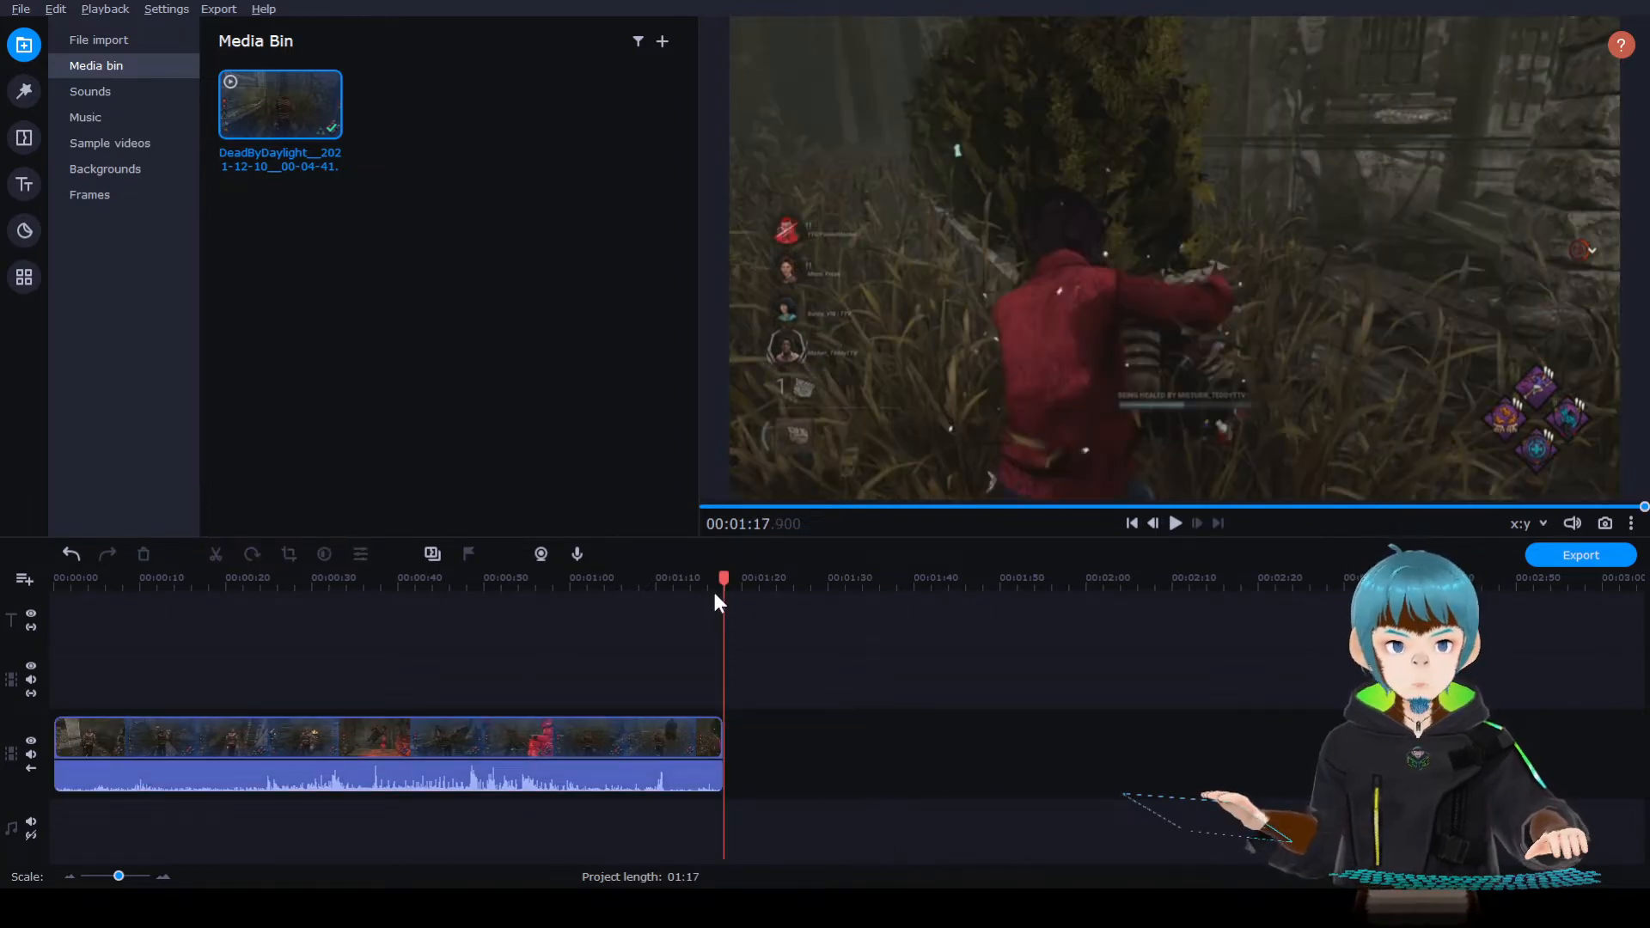
Step: Split the gameplay clip at 00:00:24.200 and delete the part before the cut
drag(725, 593, 262, 594)
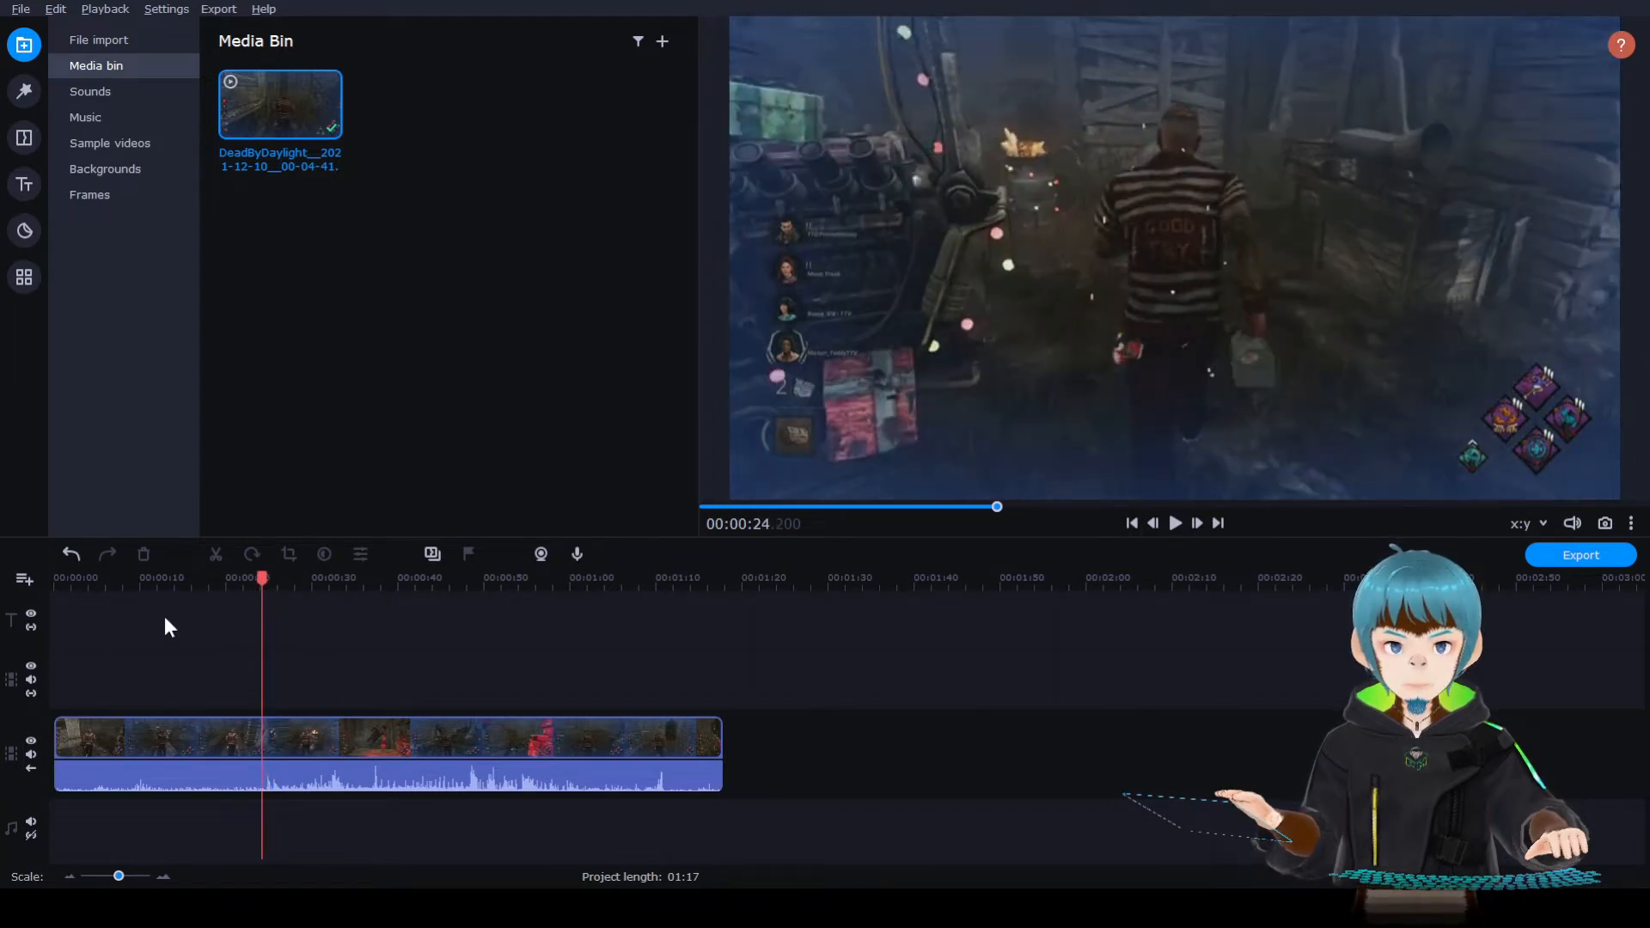
click(236, 738)
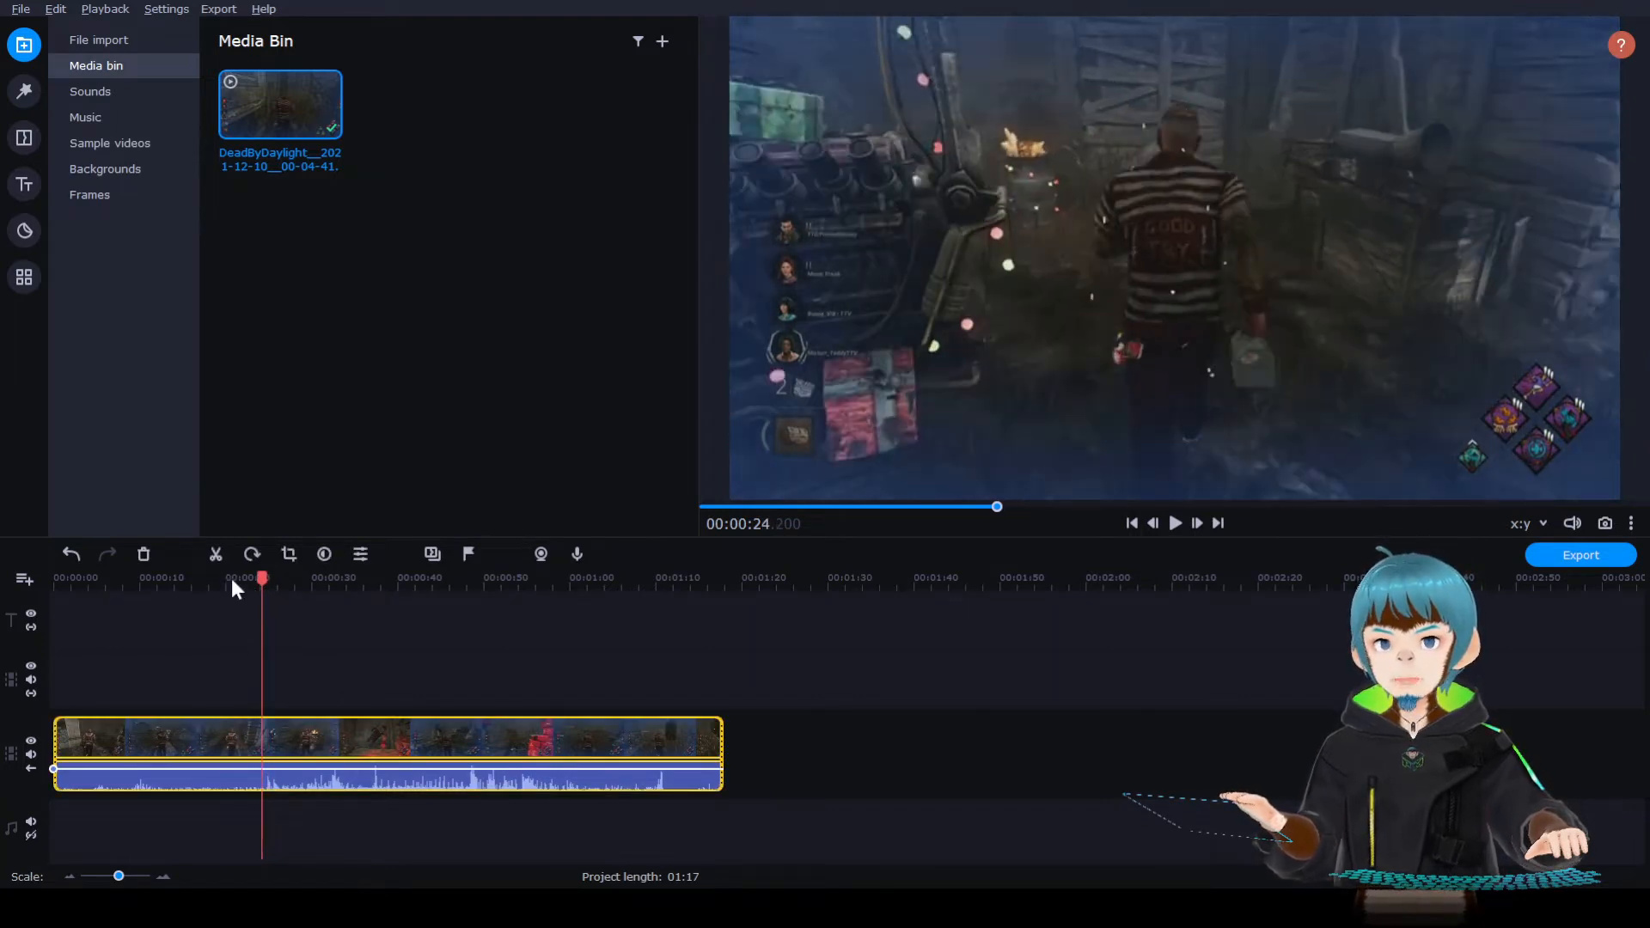
click(215, 557)
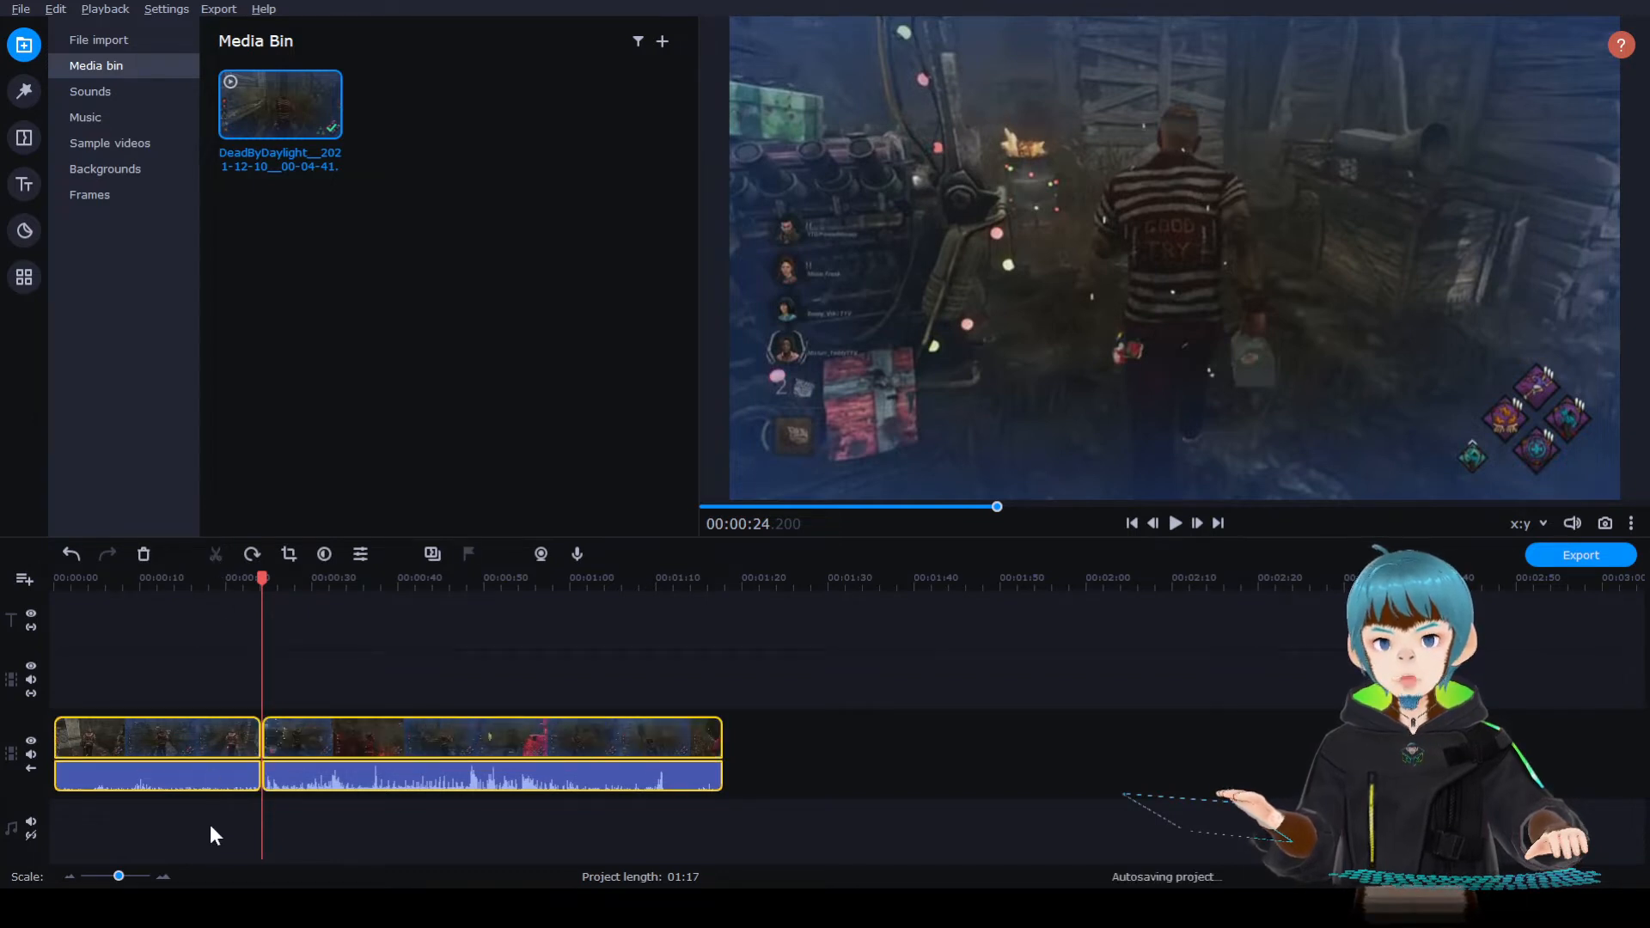
click(189, 736)
key(Delete)
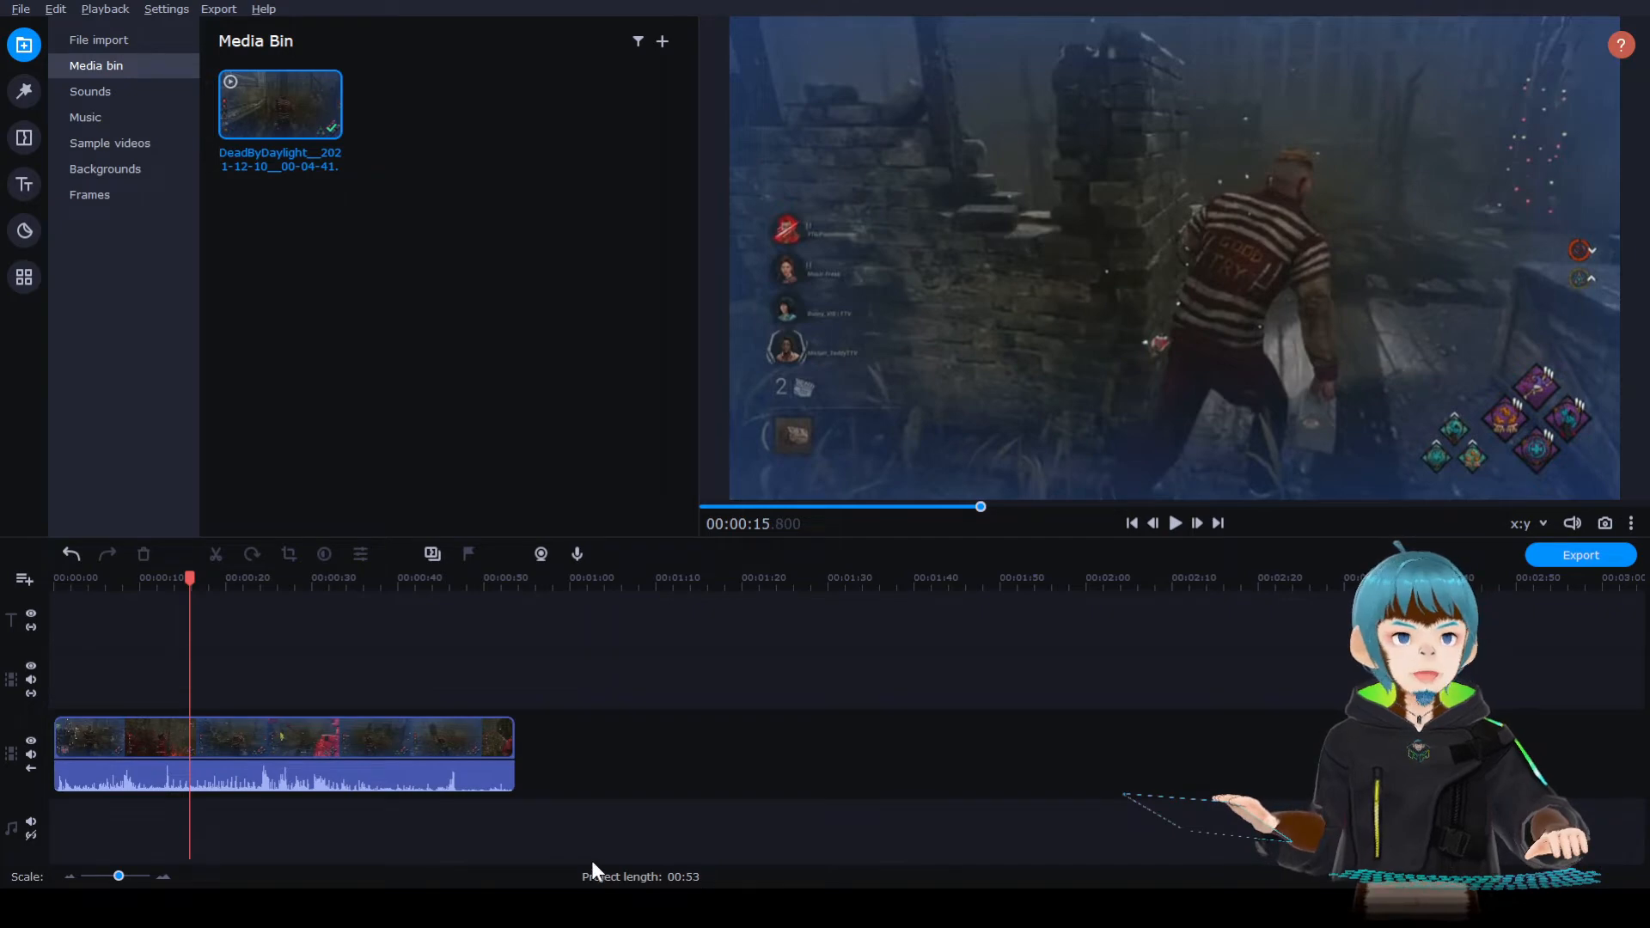
Step: Review the trimmed gameplay clip and add a Fade to black transition at its end
drag(194, 574, 285, 616)
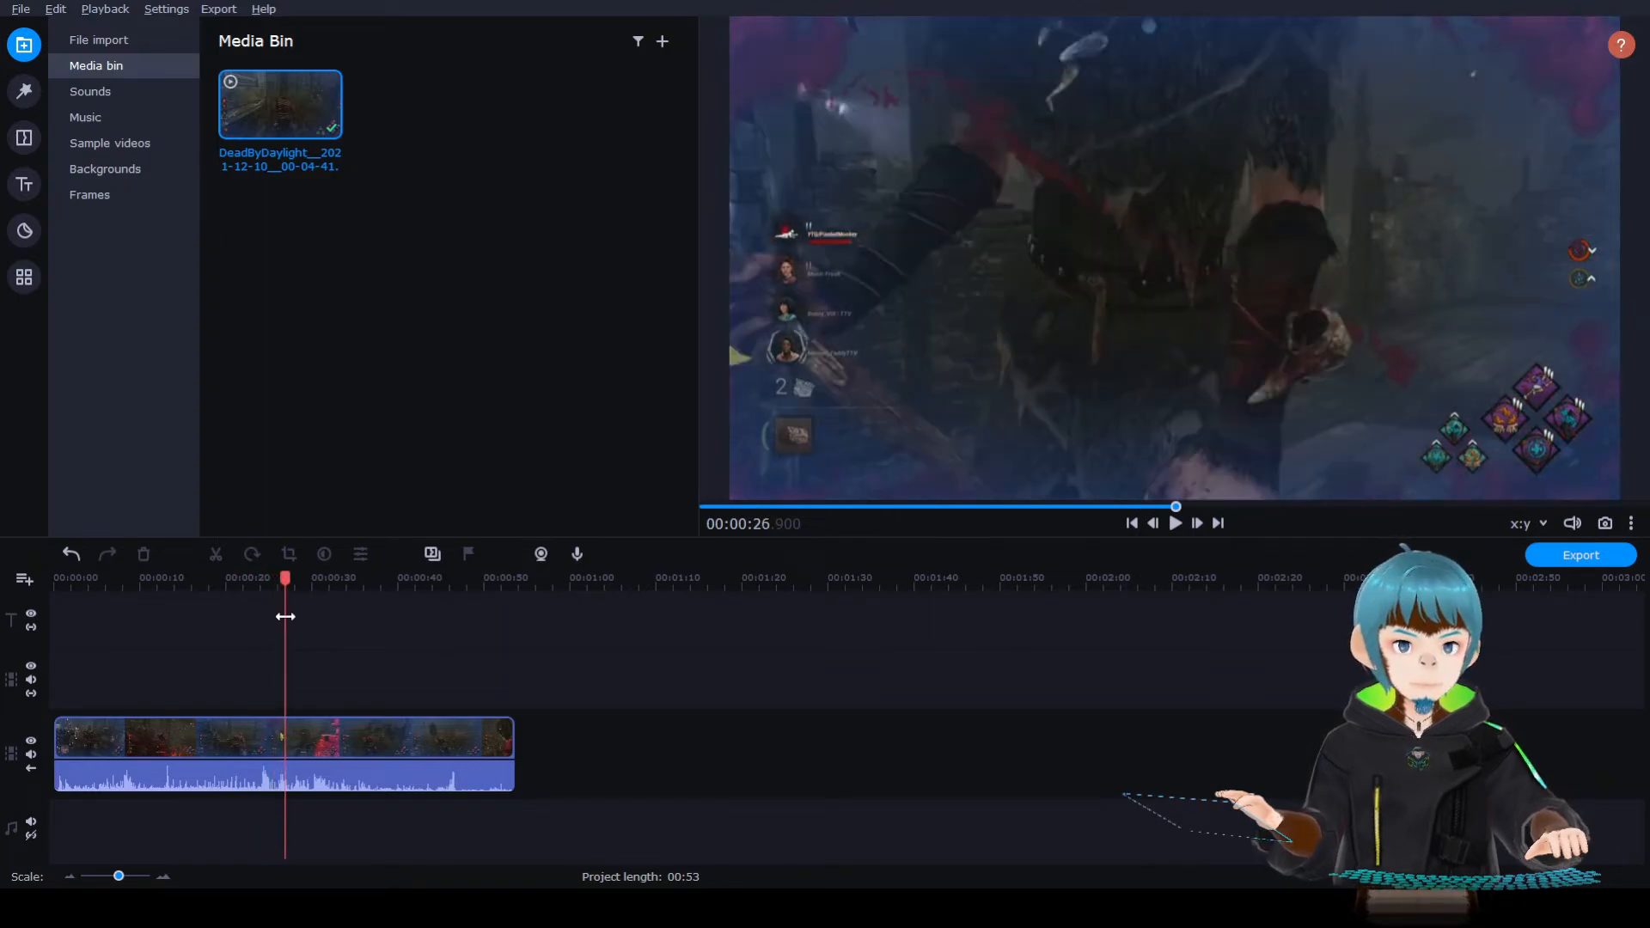
drag(287, 582, 537, 609)
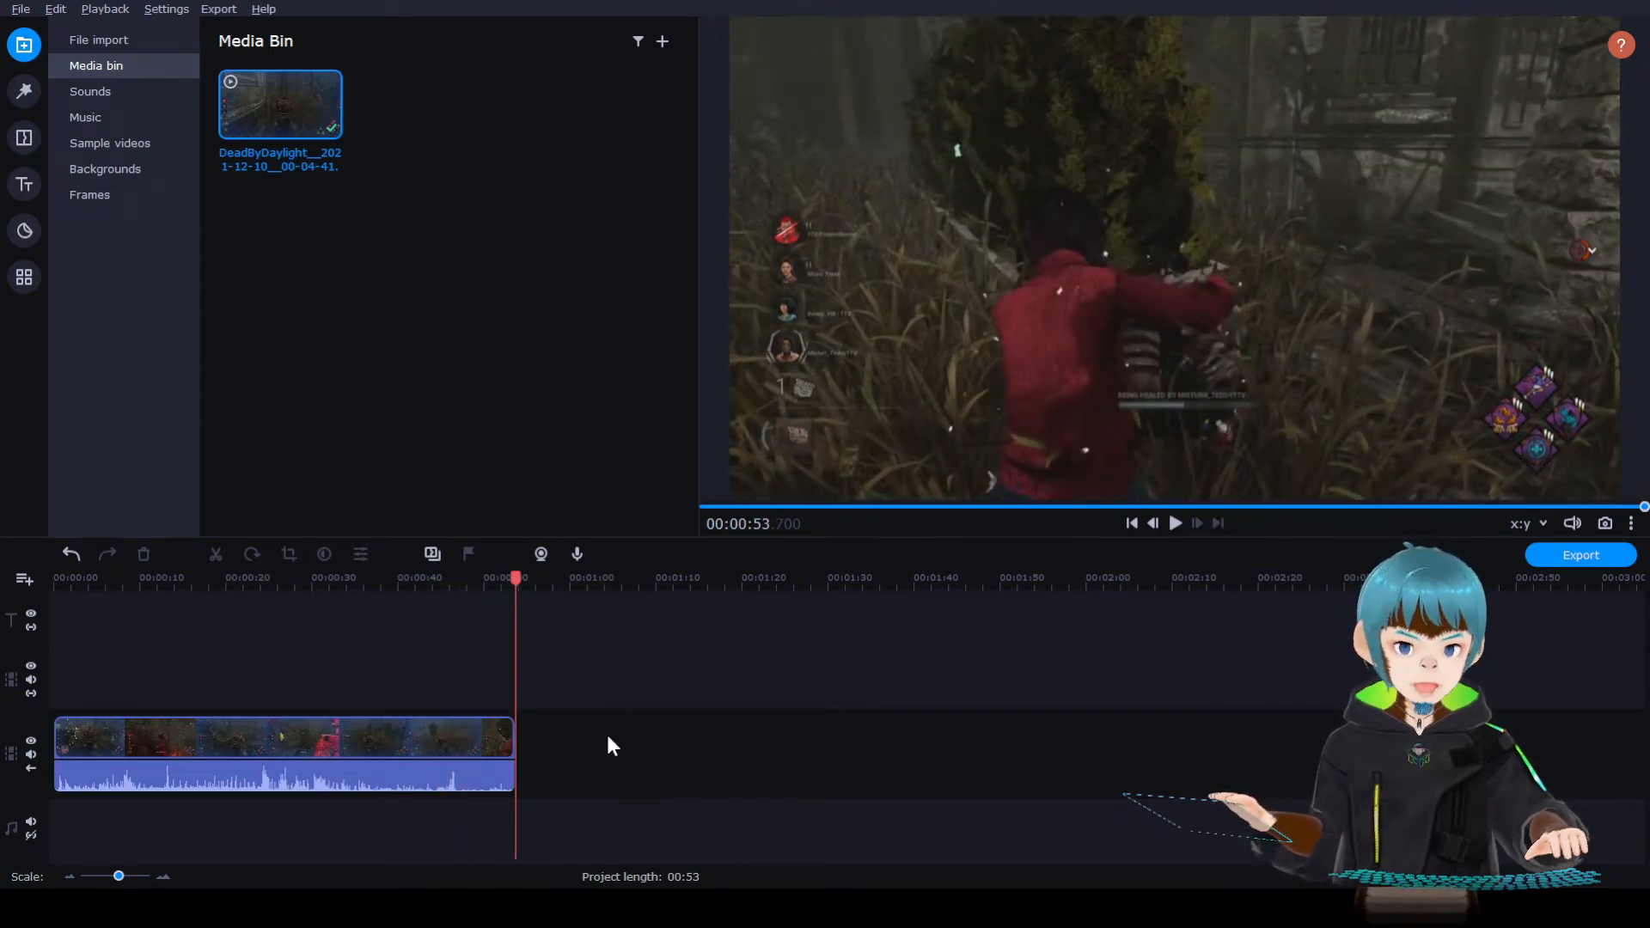
click(29, 140)
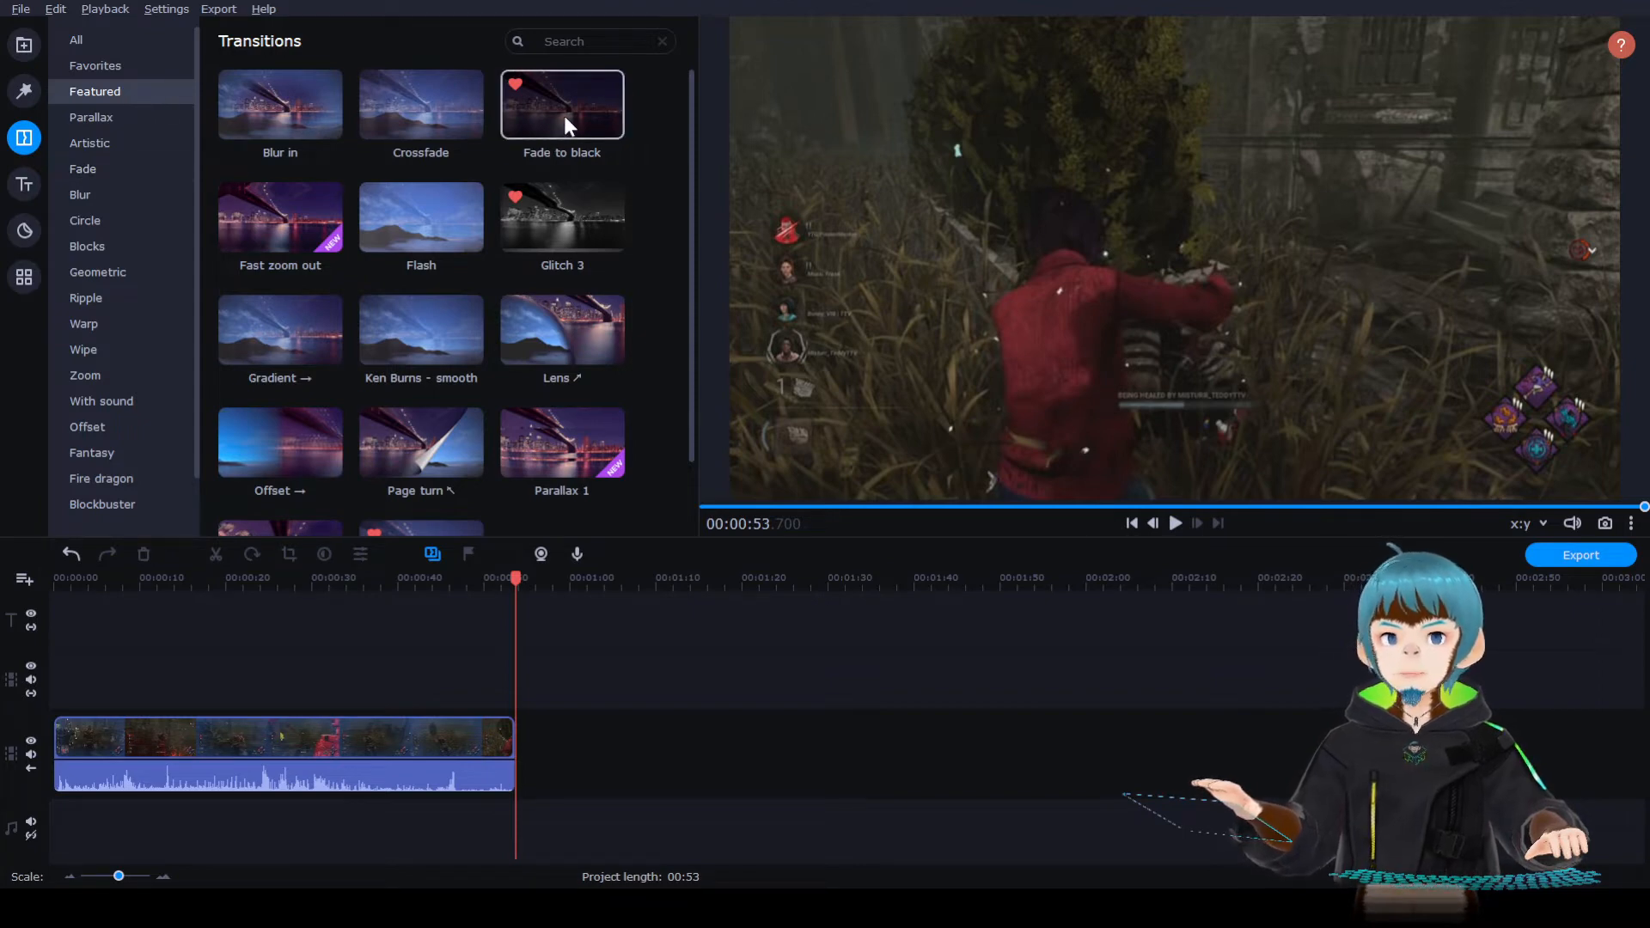
drag(558, 116, 507, 744)
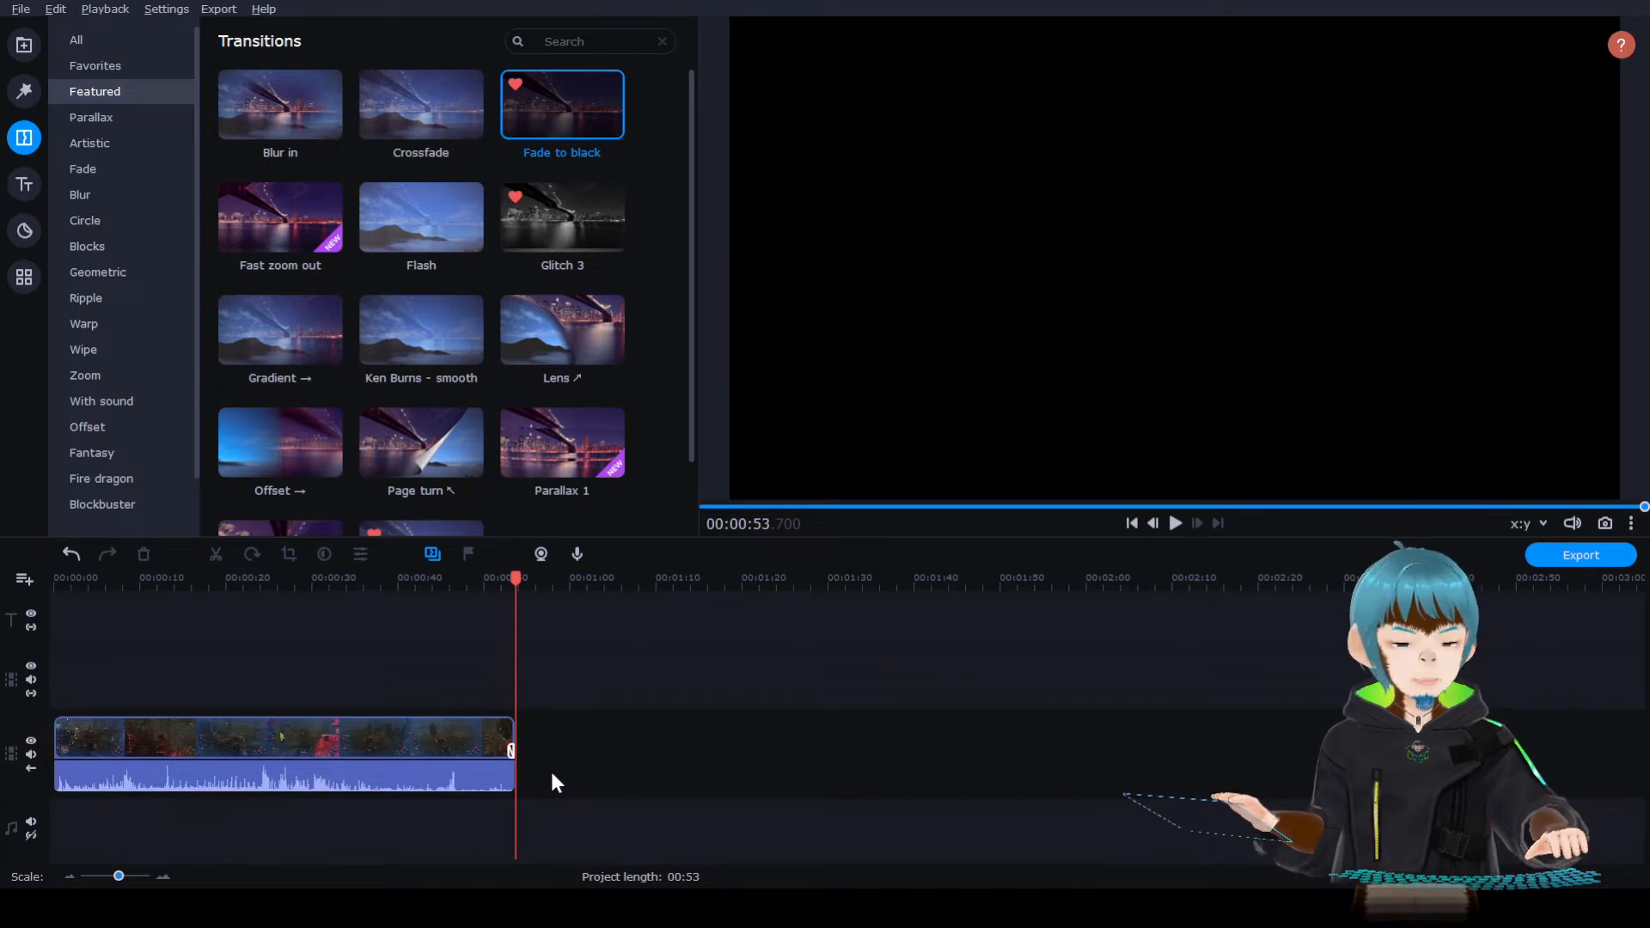
Step: Change the project's aspect ratio to vertical 9:16
drag(516, 579, 336, 590)
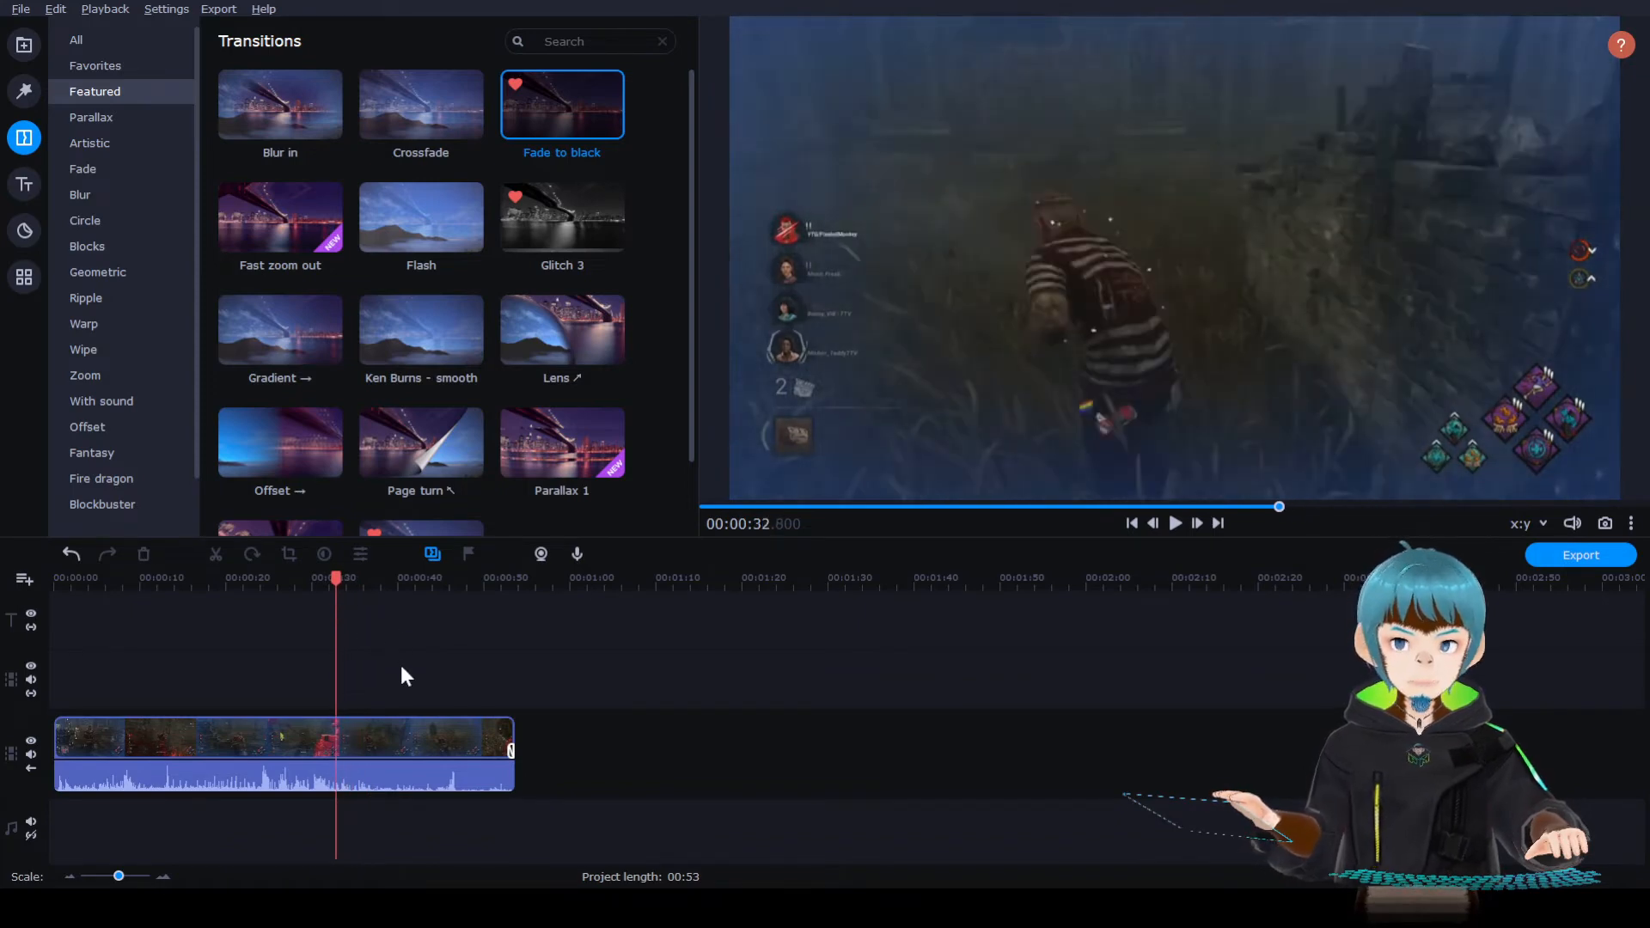
drag(265, 580, 84, 621)
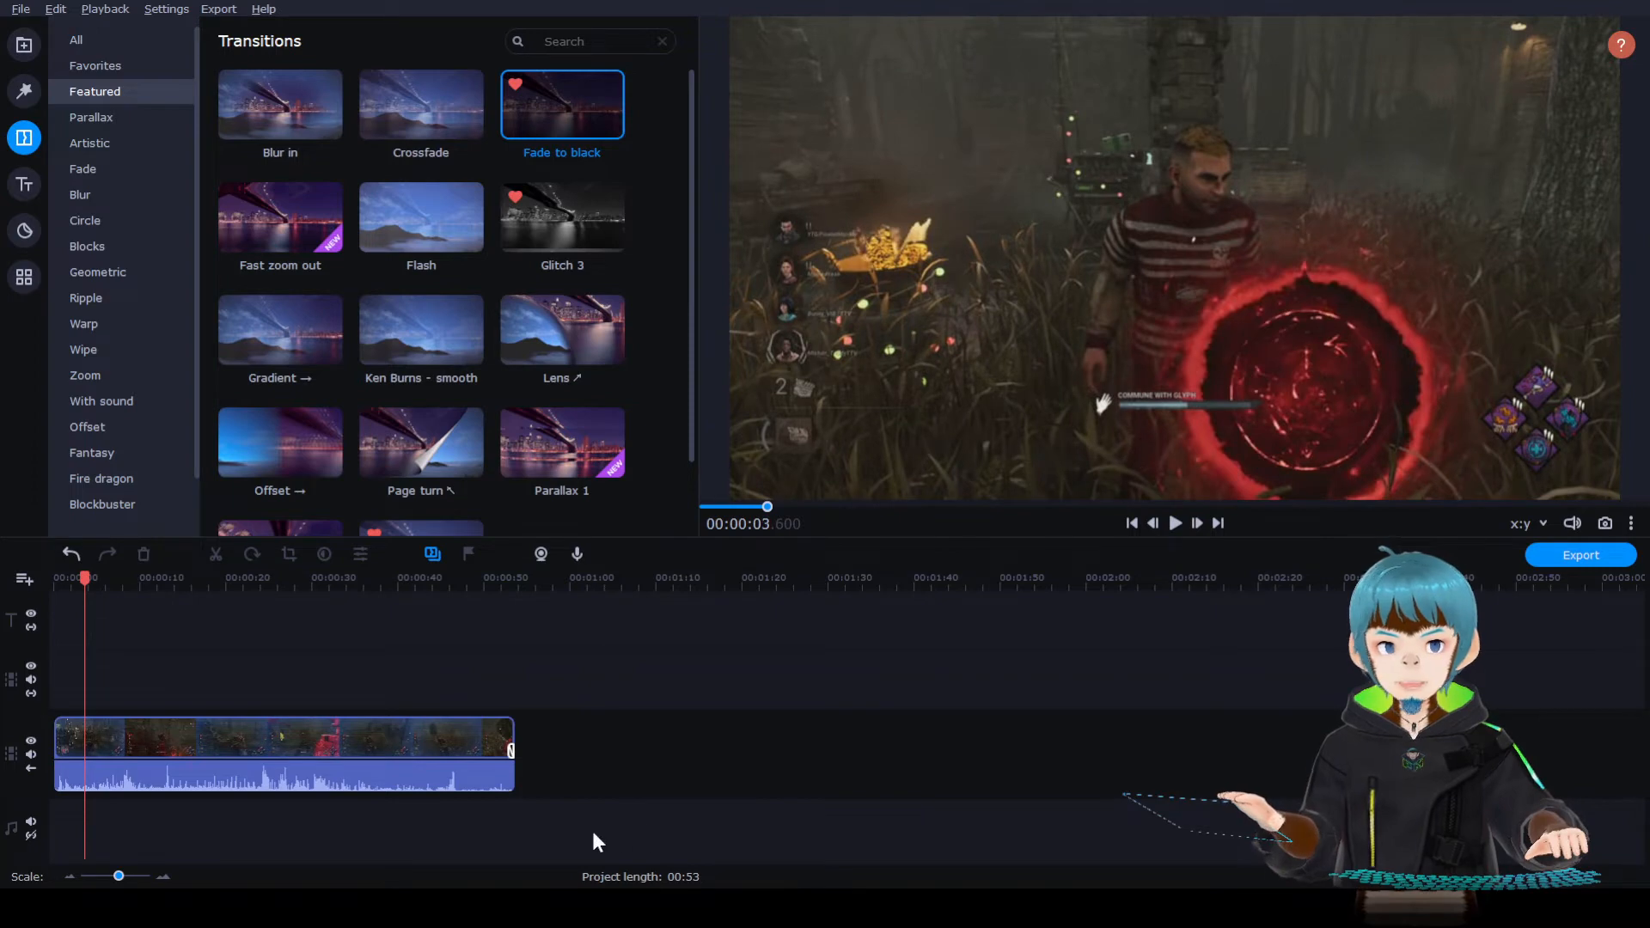
click(263, 740)
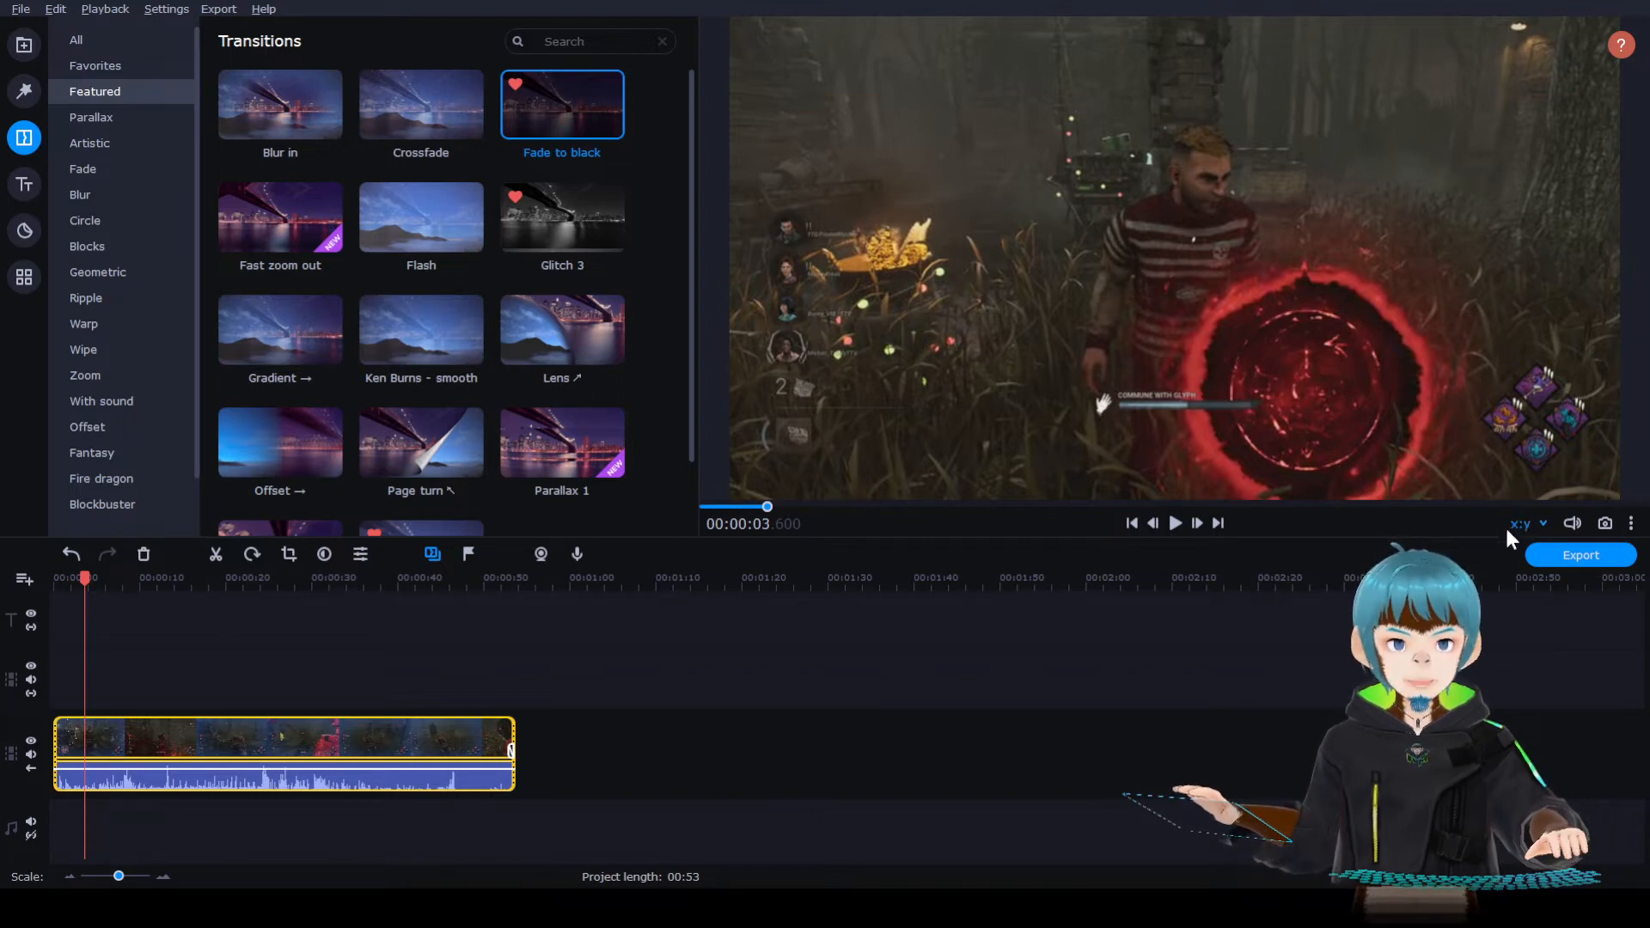
click(1518, 614)
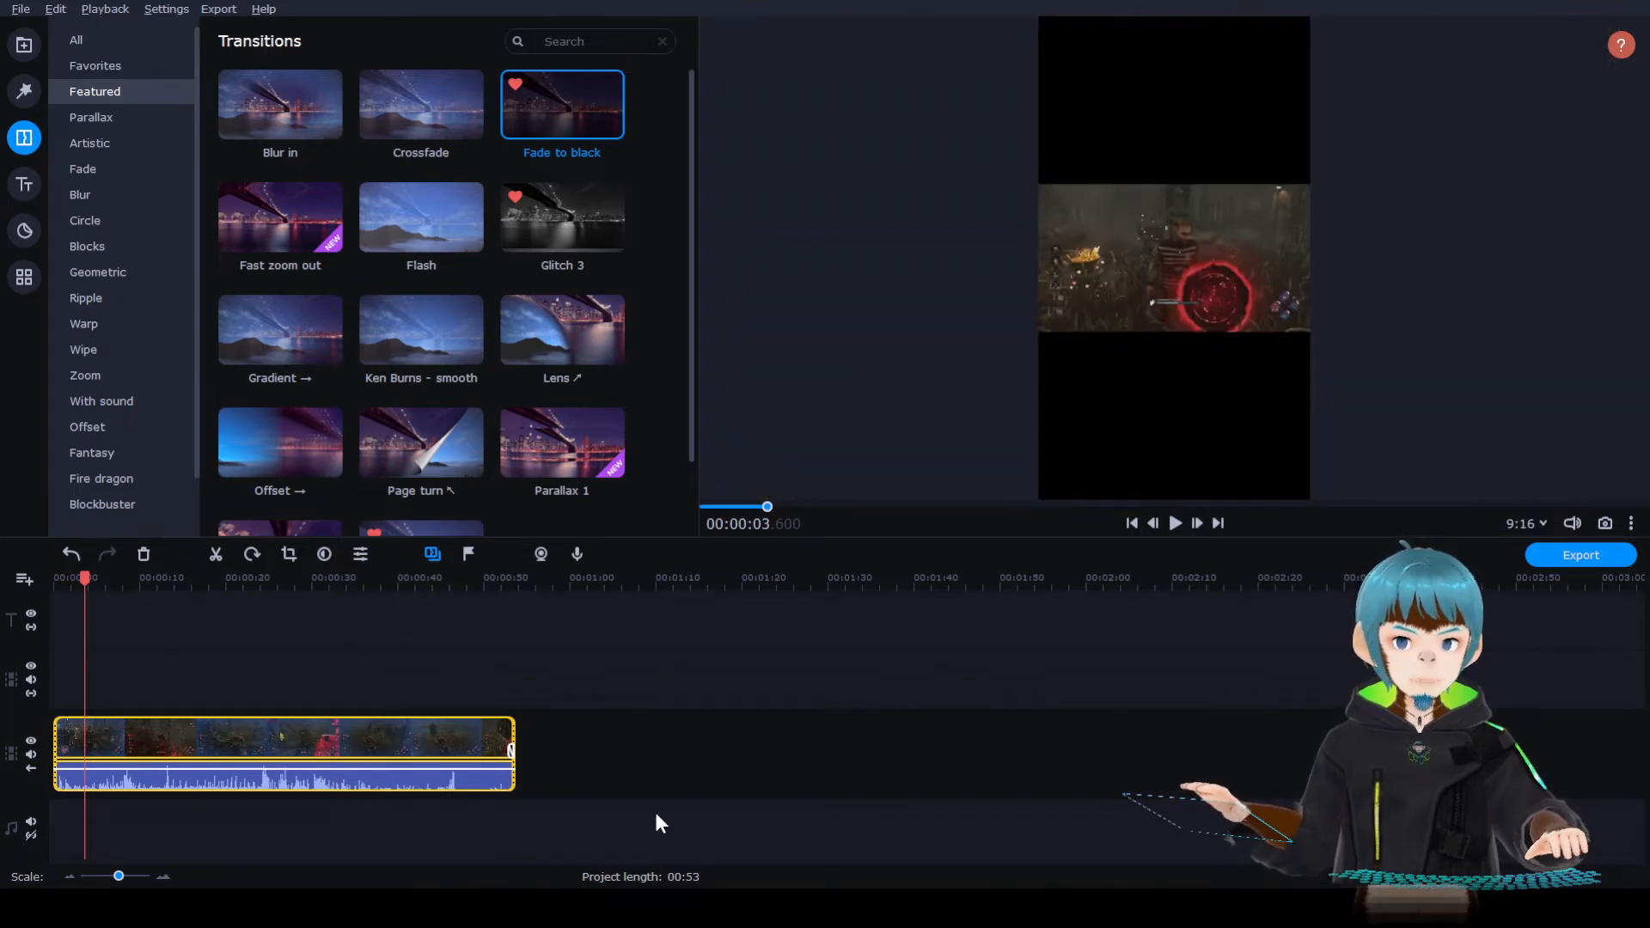
Step: Crop the gameplay clip to a centred, full-height 9:16 area around the character and apply the crop
click(24, 279)
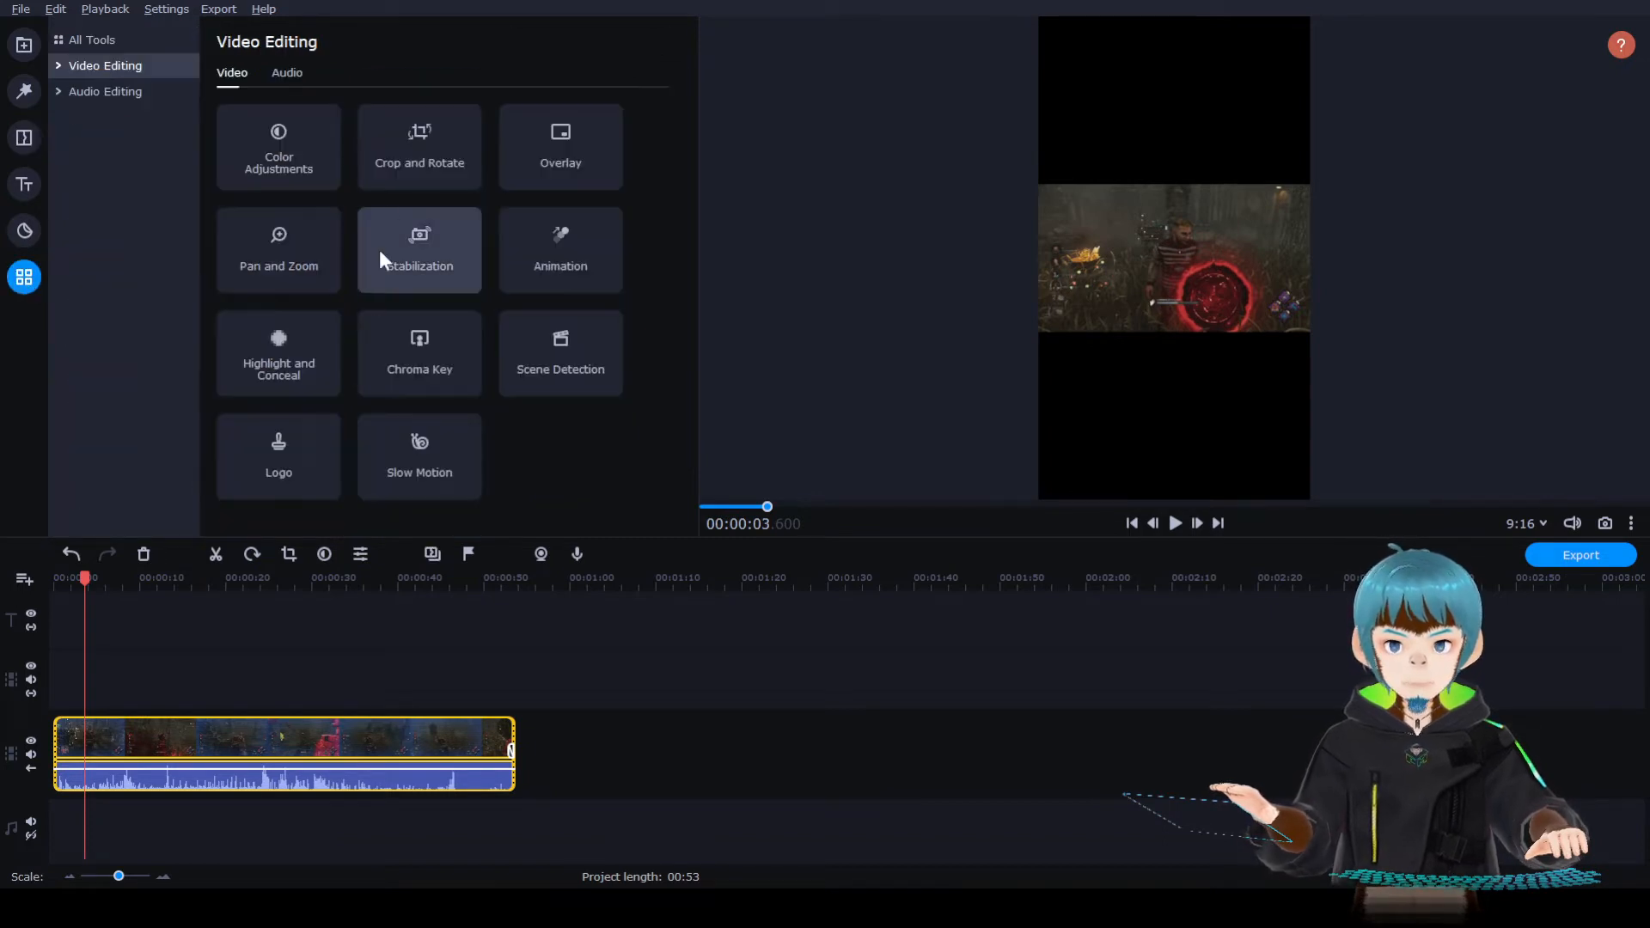
click(431, 161)
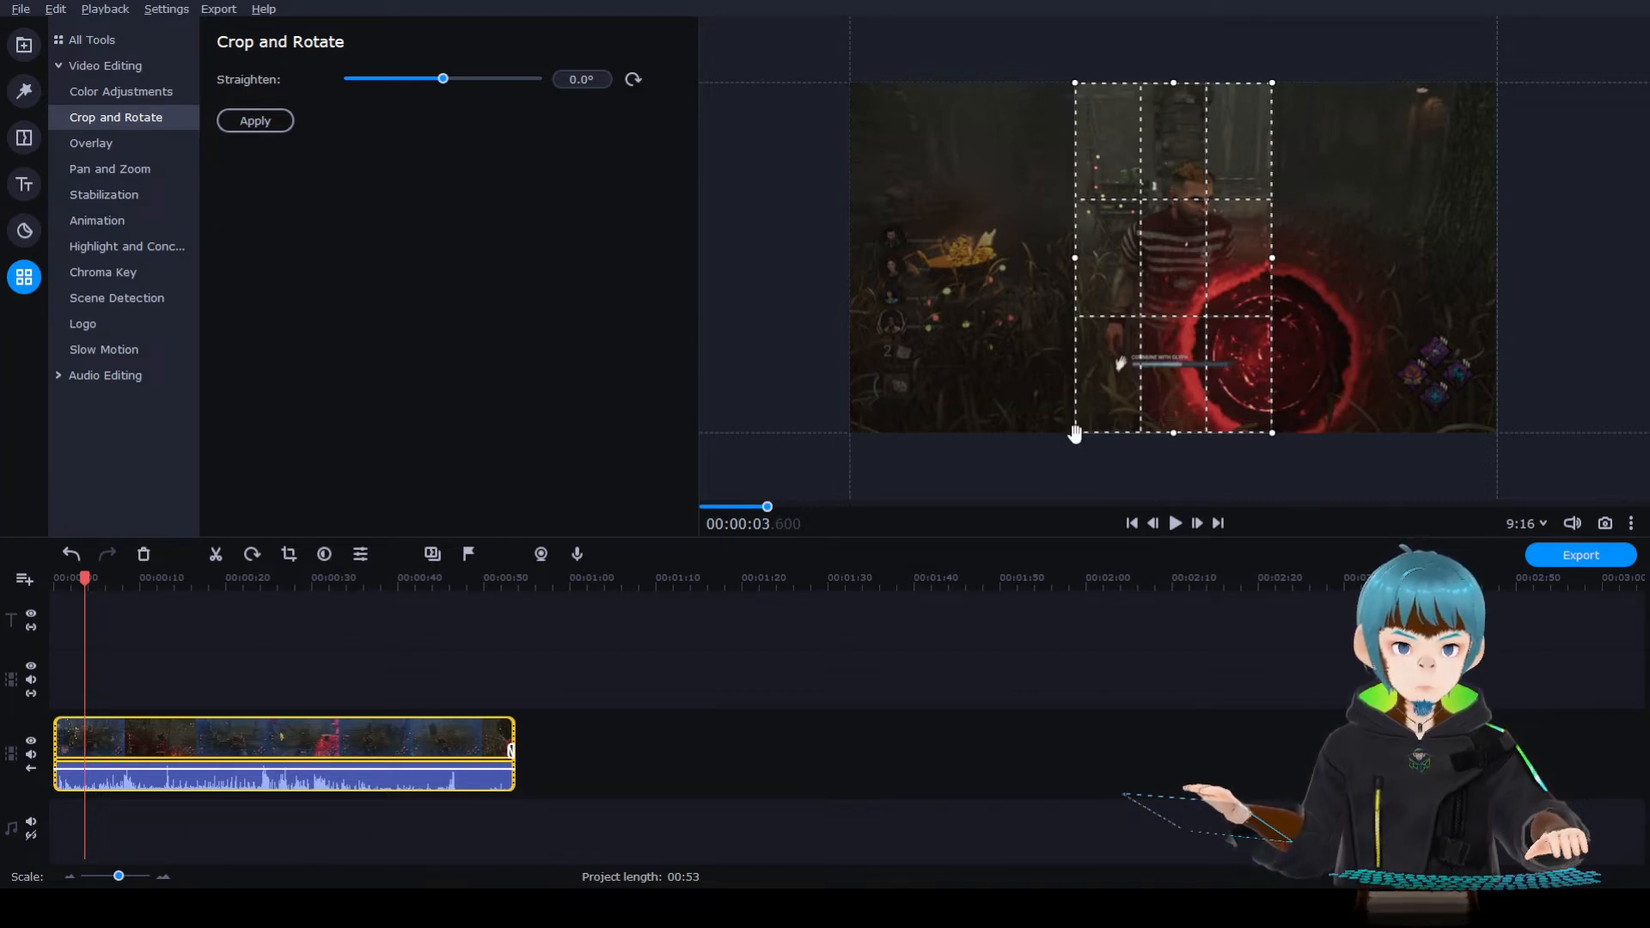
mouse_move(1078, 429)
mouse_down()
mouse_move(1138, 324)
mouse_move(1065, 438)
mouse_up()
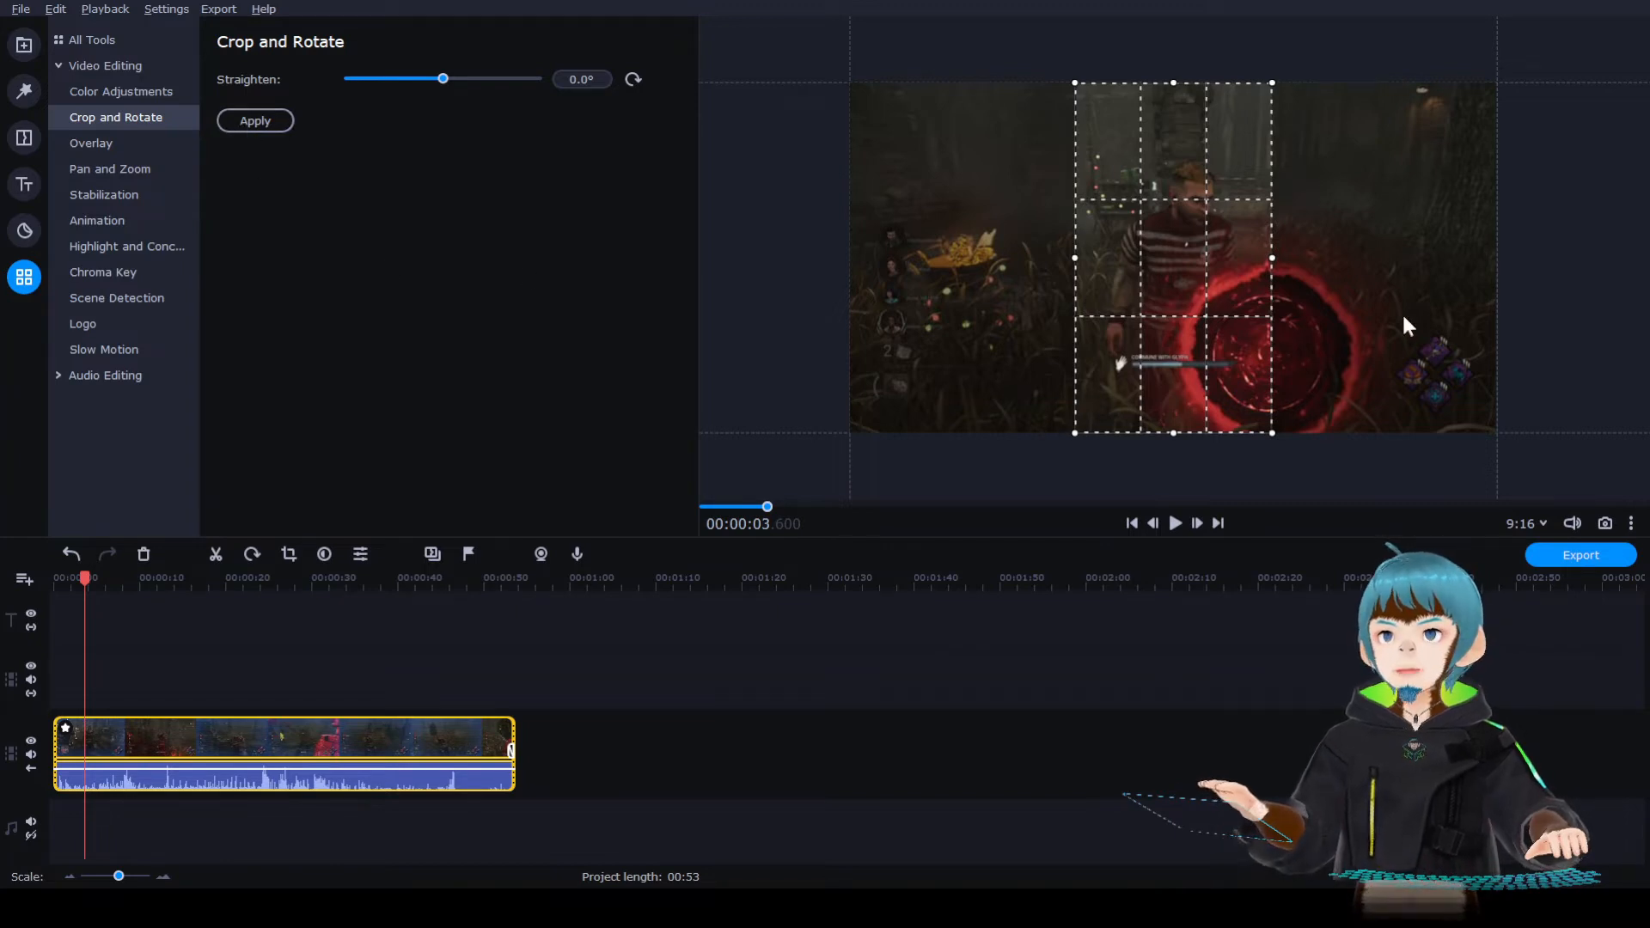
drag(1157, 271, 1152, 275)
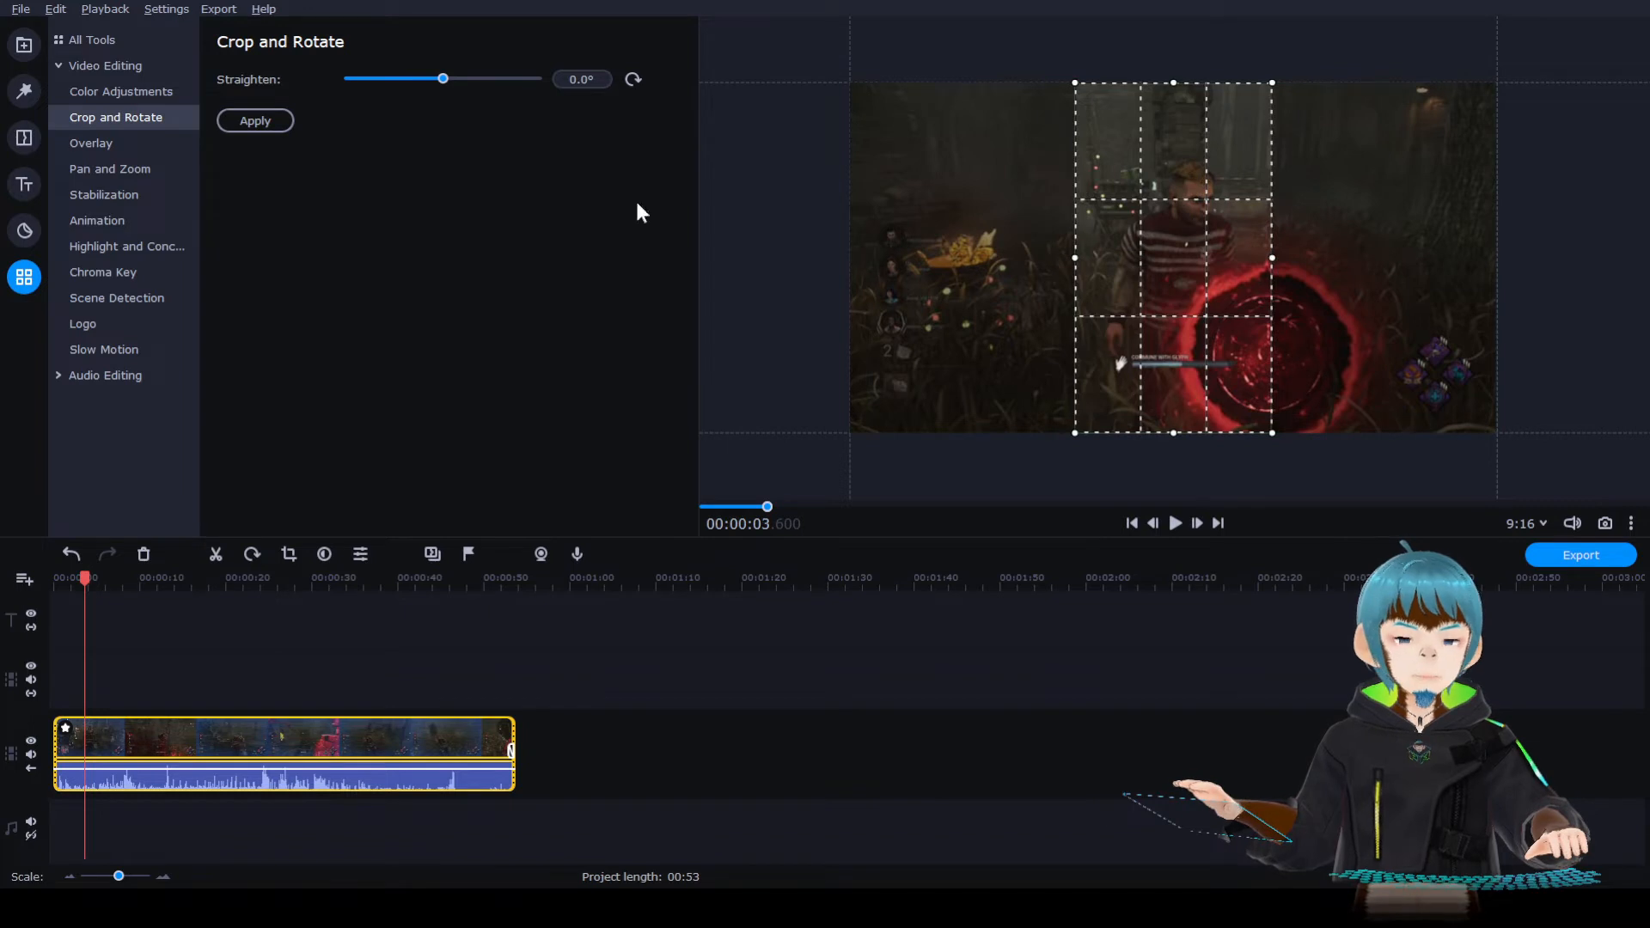
click(254, 121)
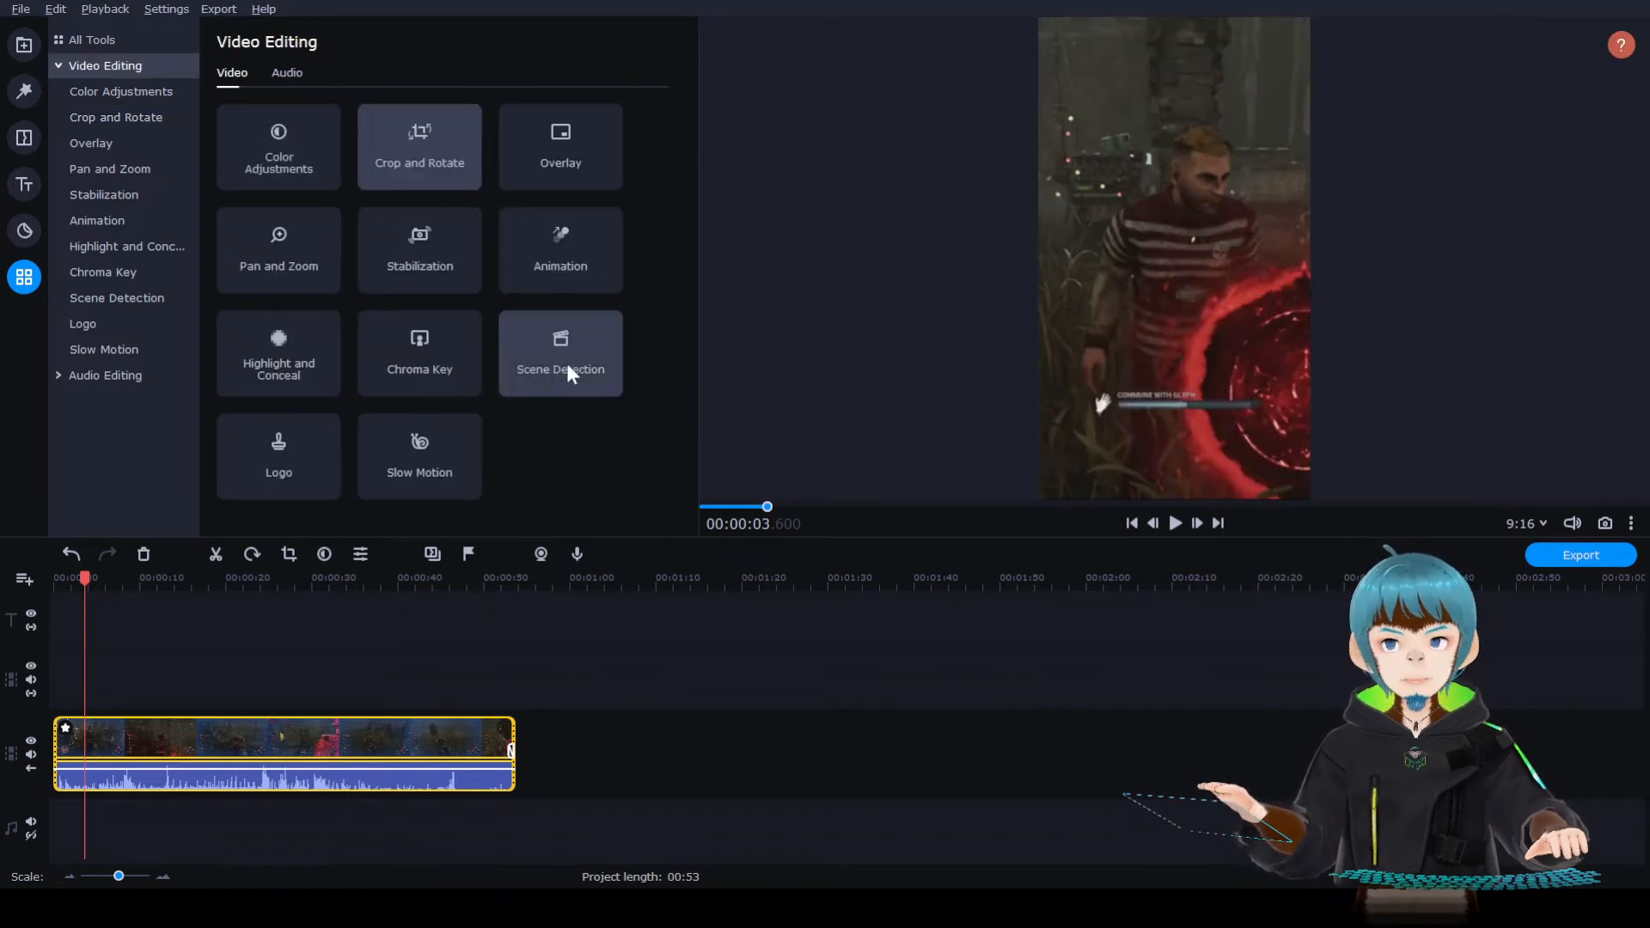
Step: Place Comp 6.webm on the overlay track at the project start and shift its logo up to the frame's top edge
drag(79, 581, 488, 659)
key(Home)
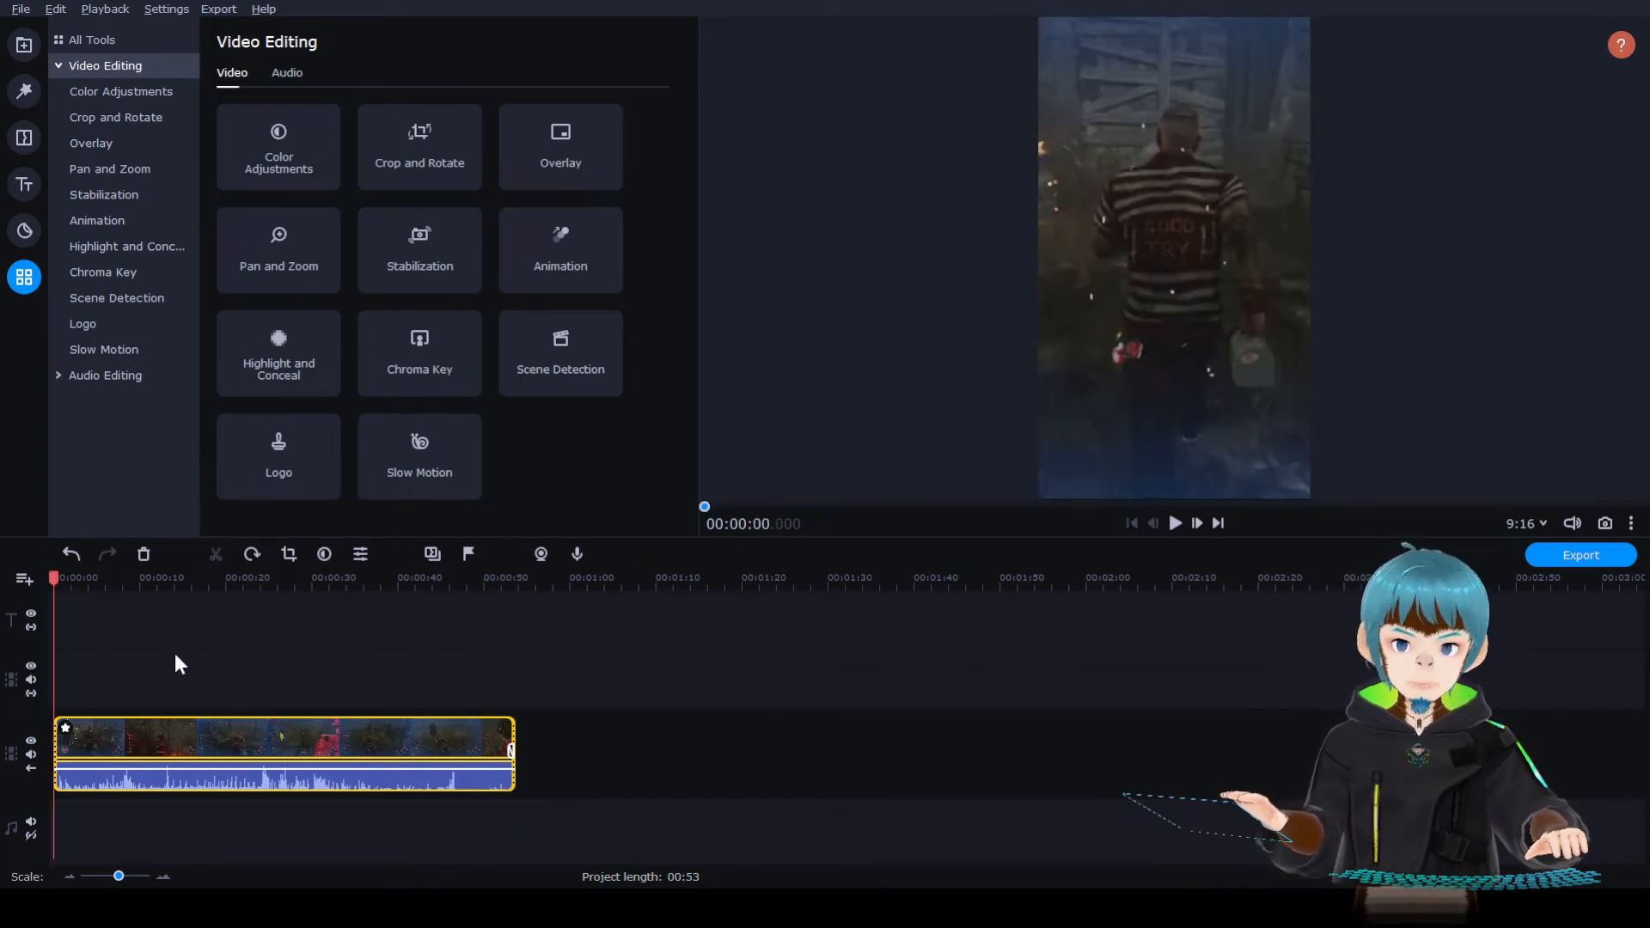
click(24, 44)
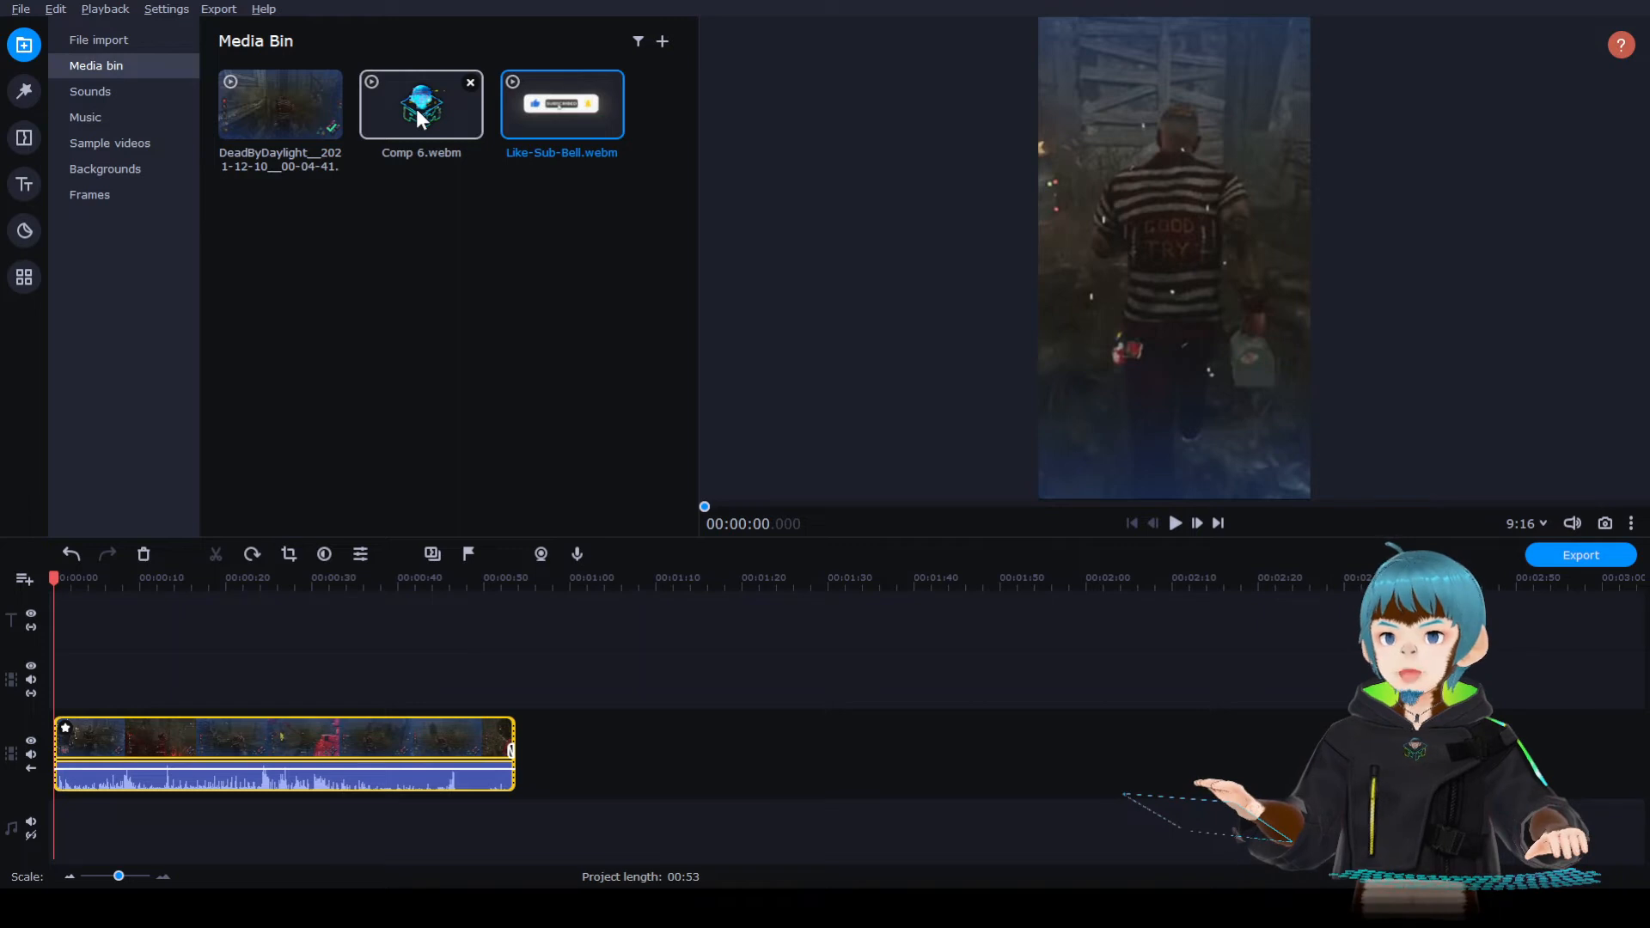
drag(419, 119, 53, 694)
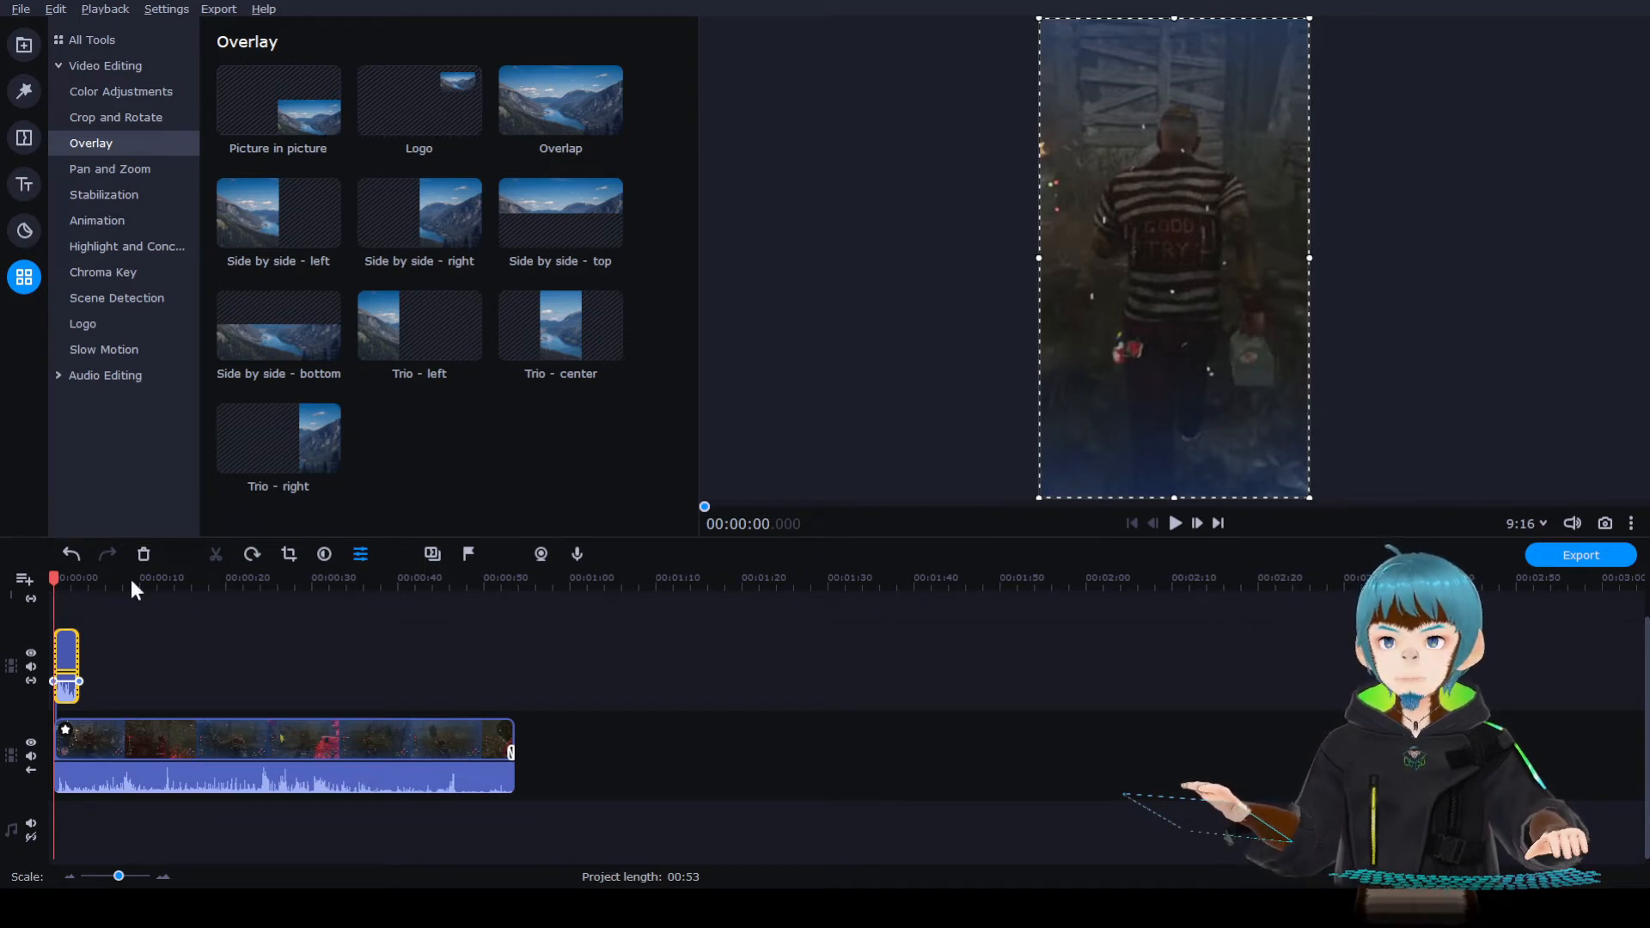
key(space)
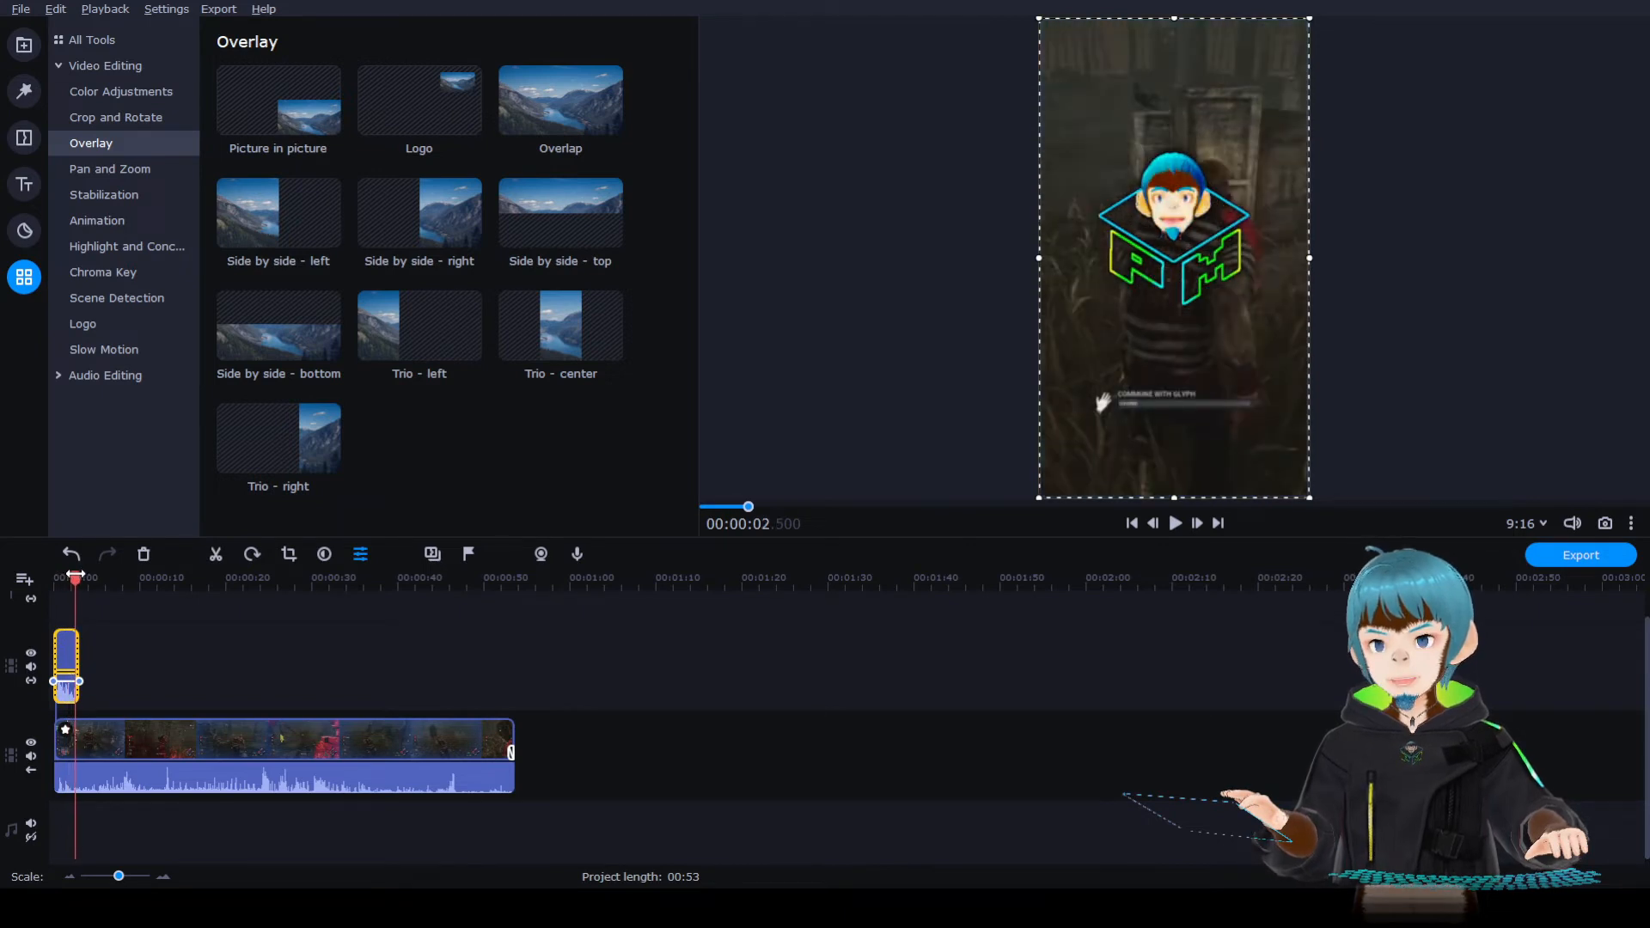
drag(1179, 326, 1174, 194)
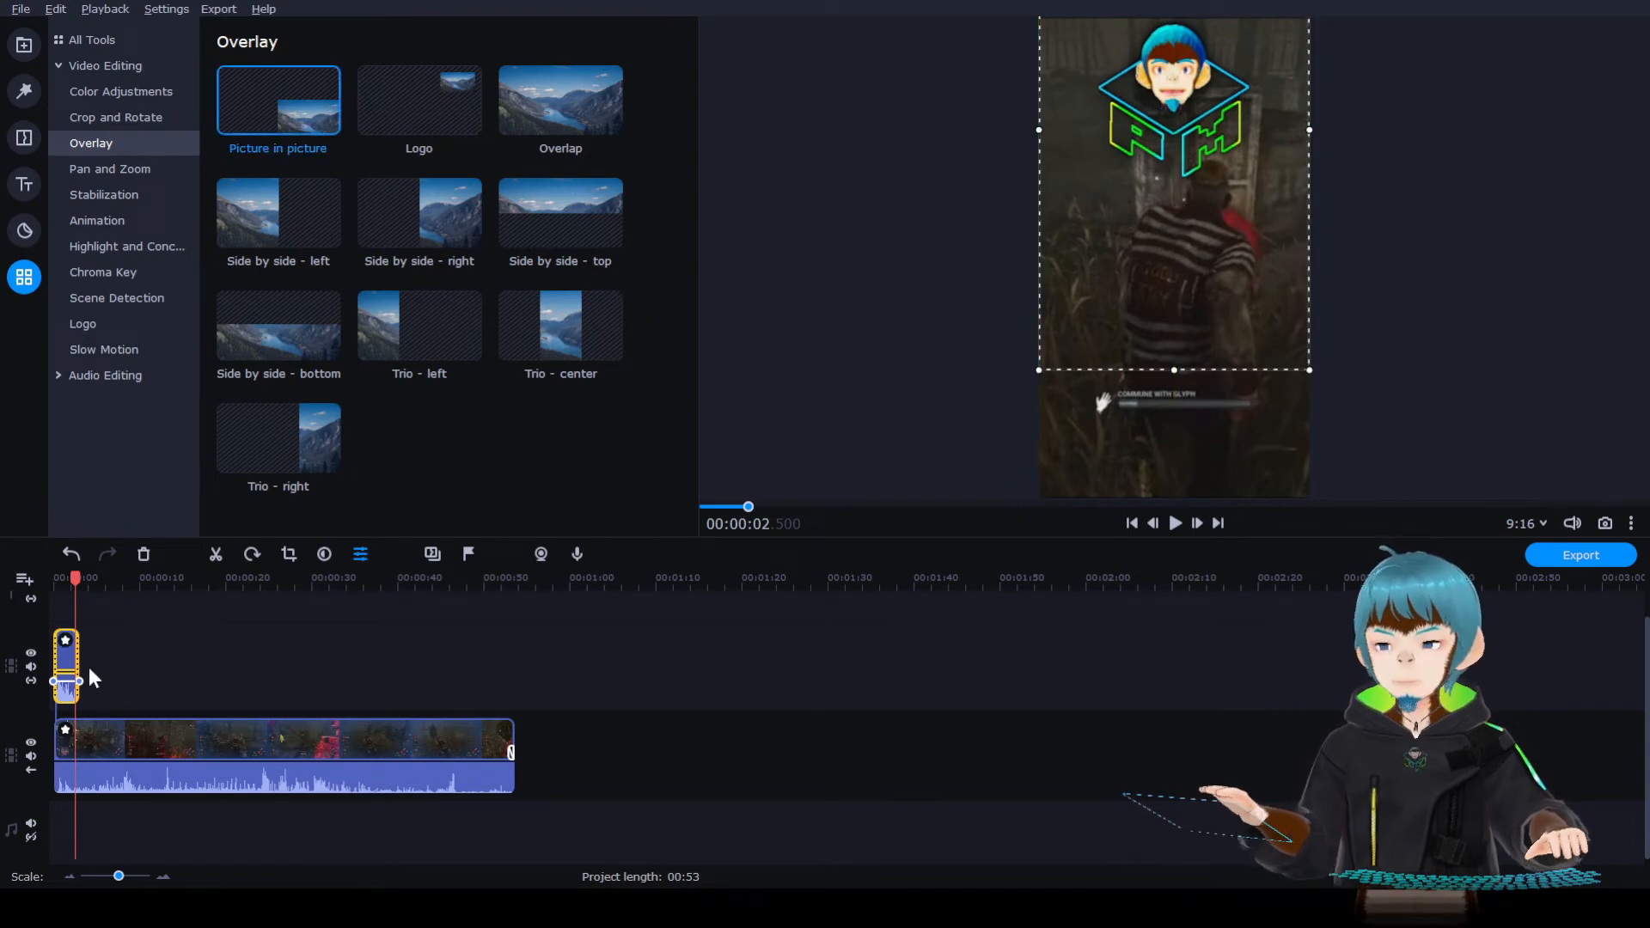
Step: Lower the audio volume of the Comp 6 logo overlay and play the intro from the start to check it
click(163, 877)
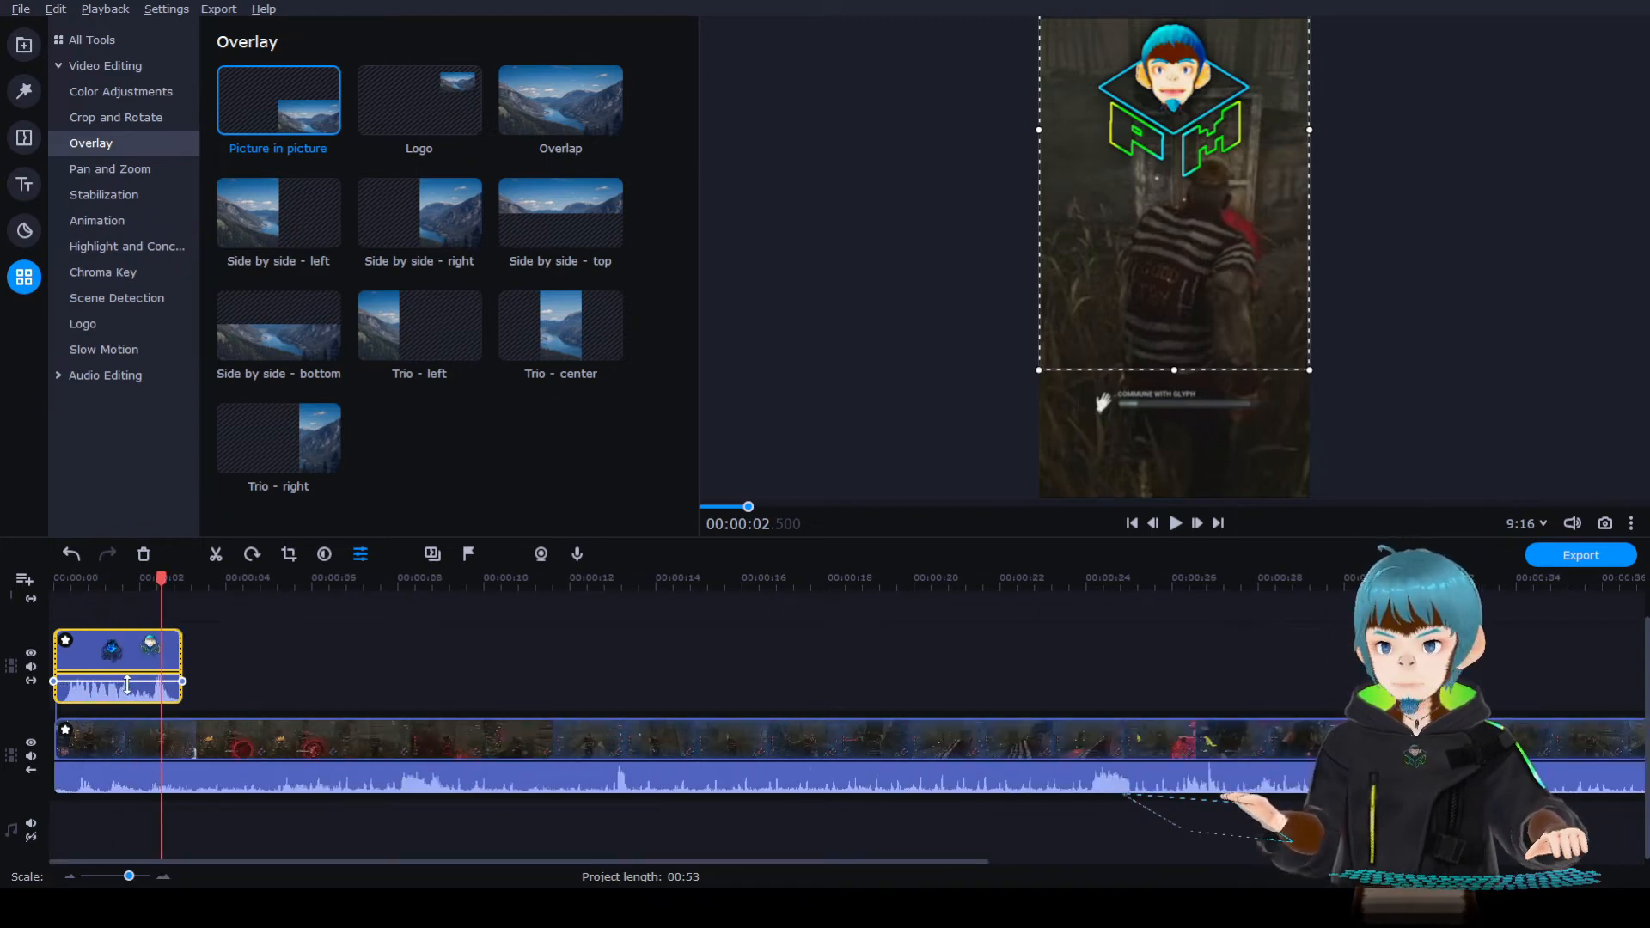
drag(133, 683, 99, 693)
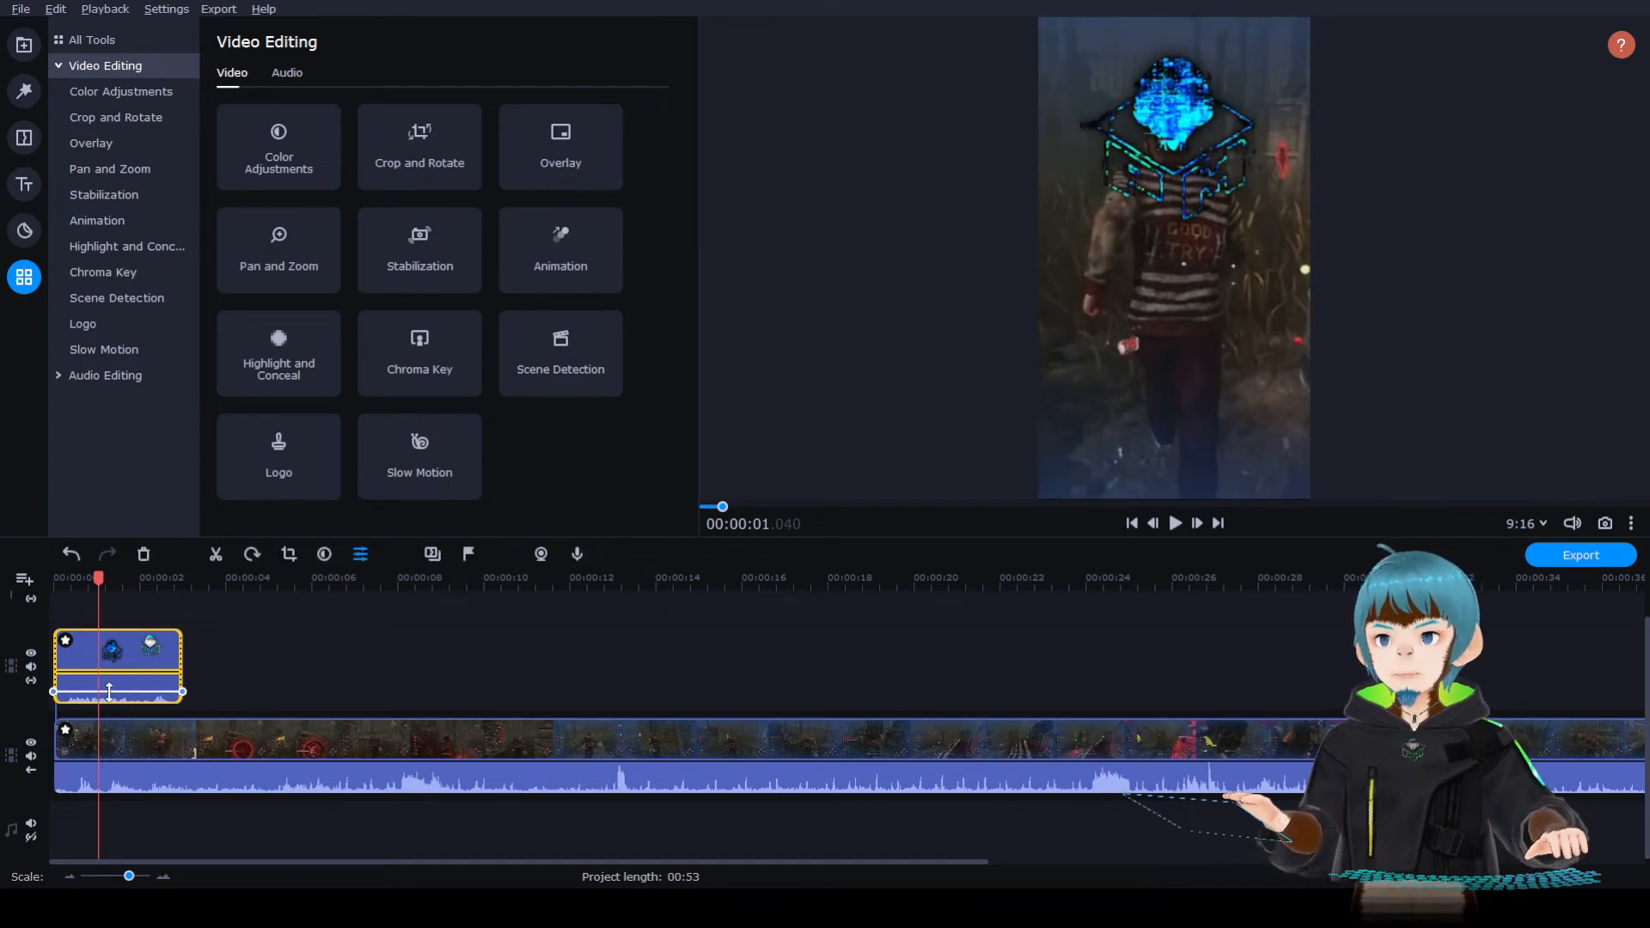
drag(98, 578, 53, 579)
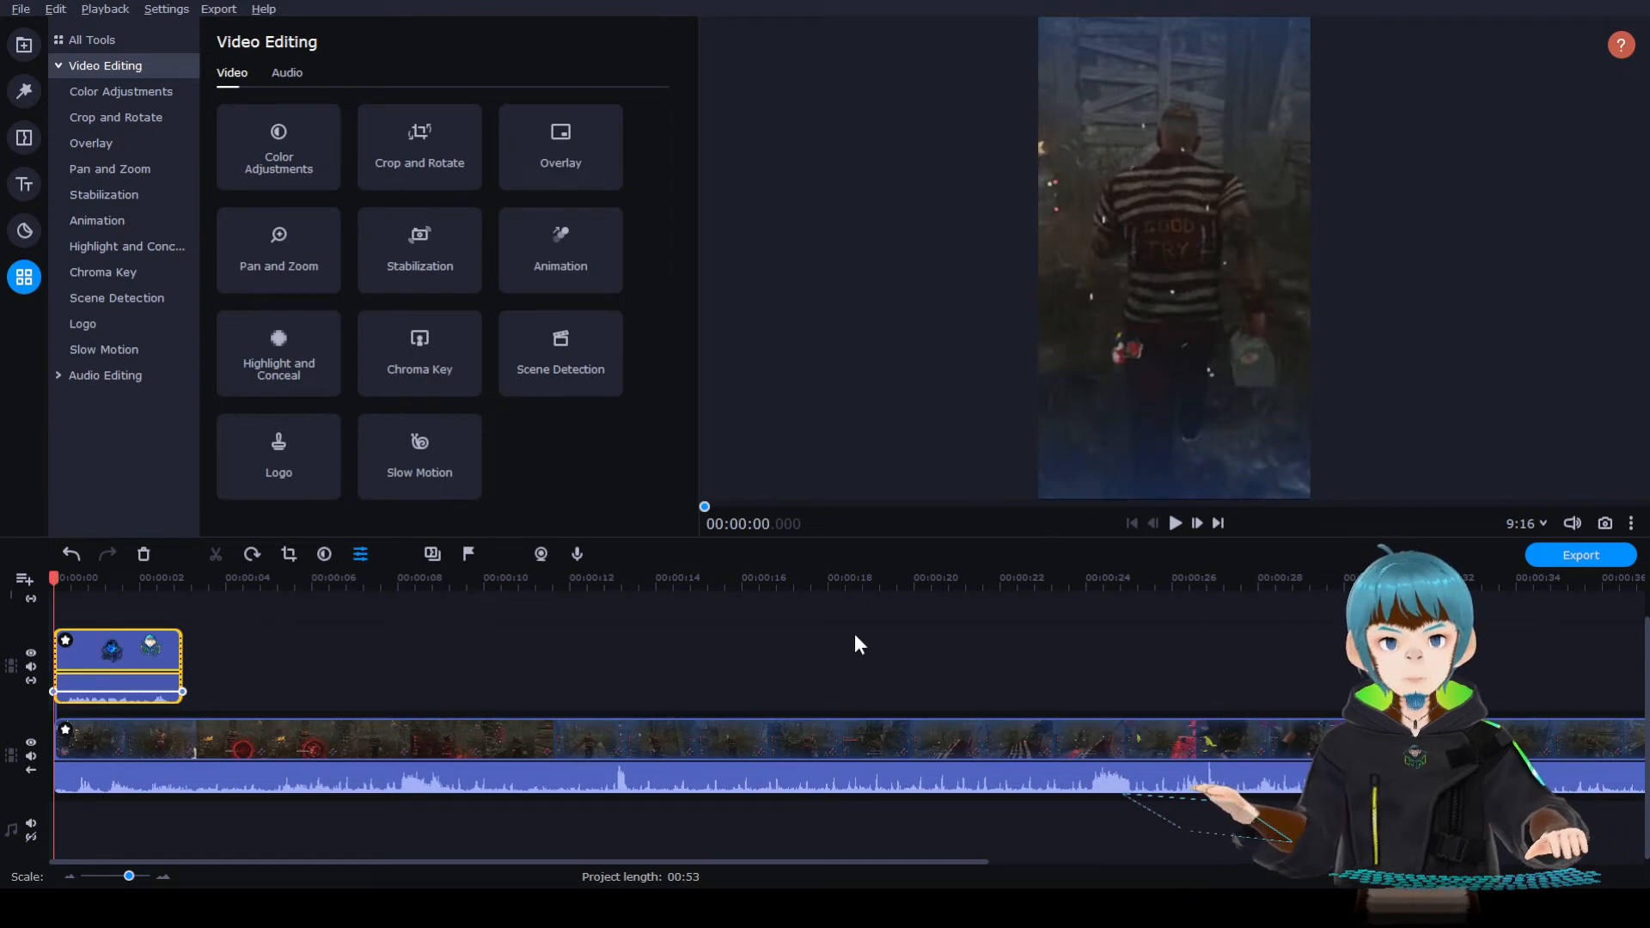
key(space)
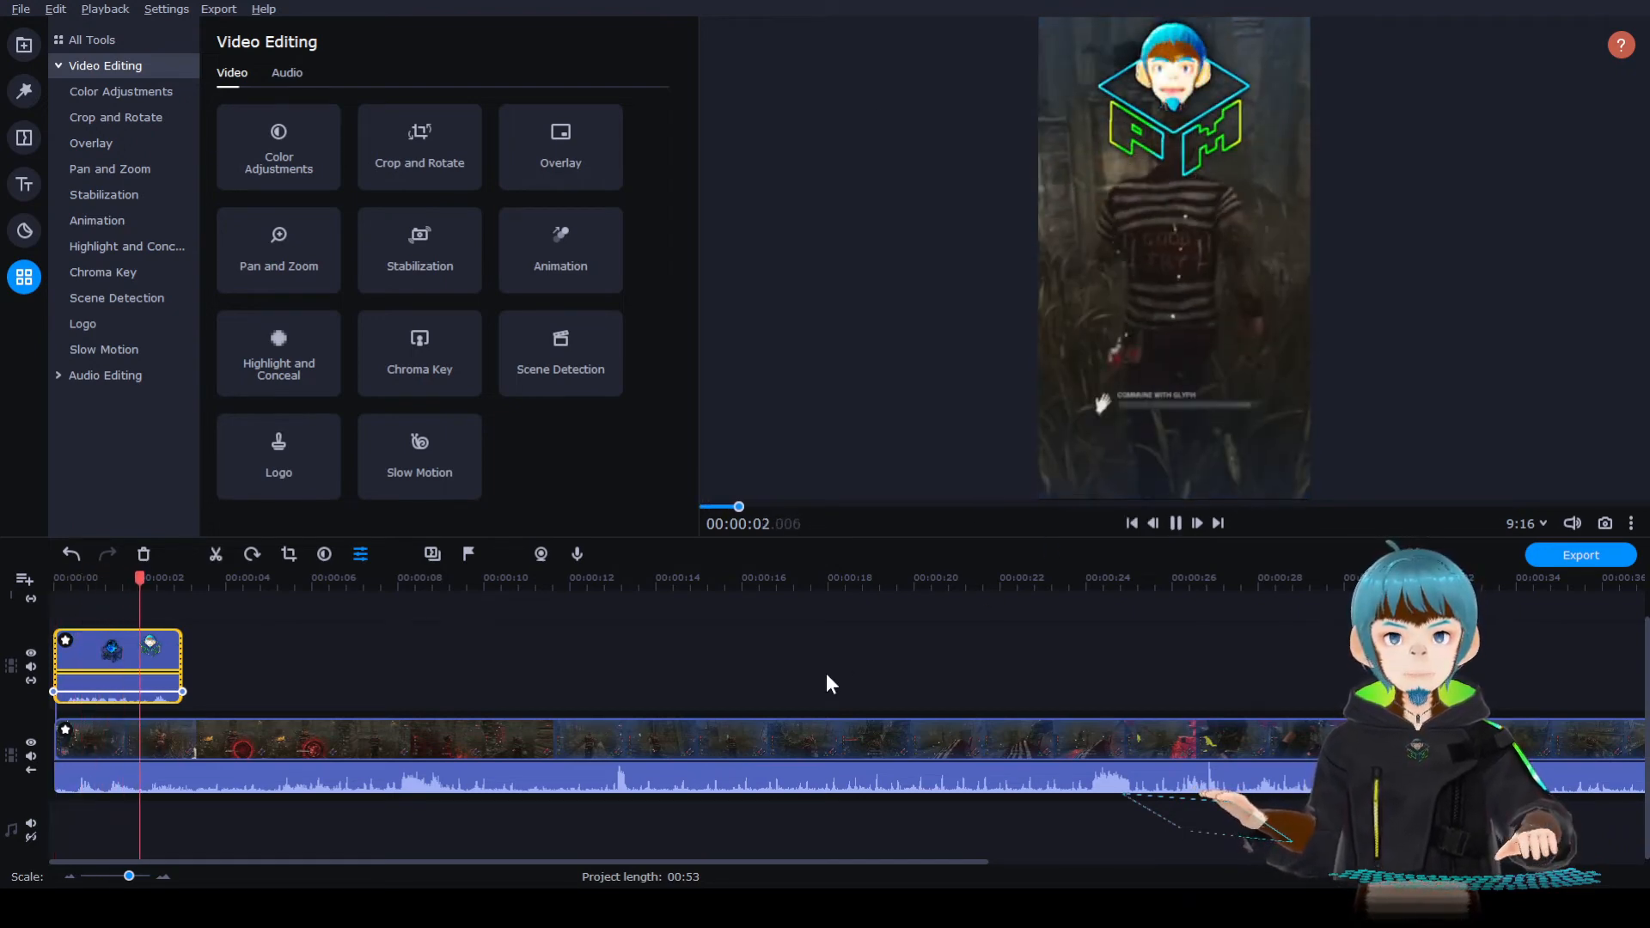
key(space)
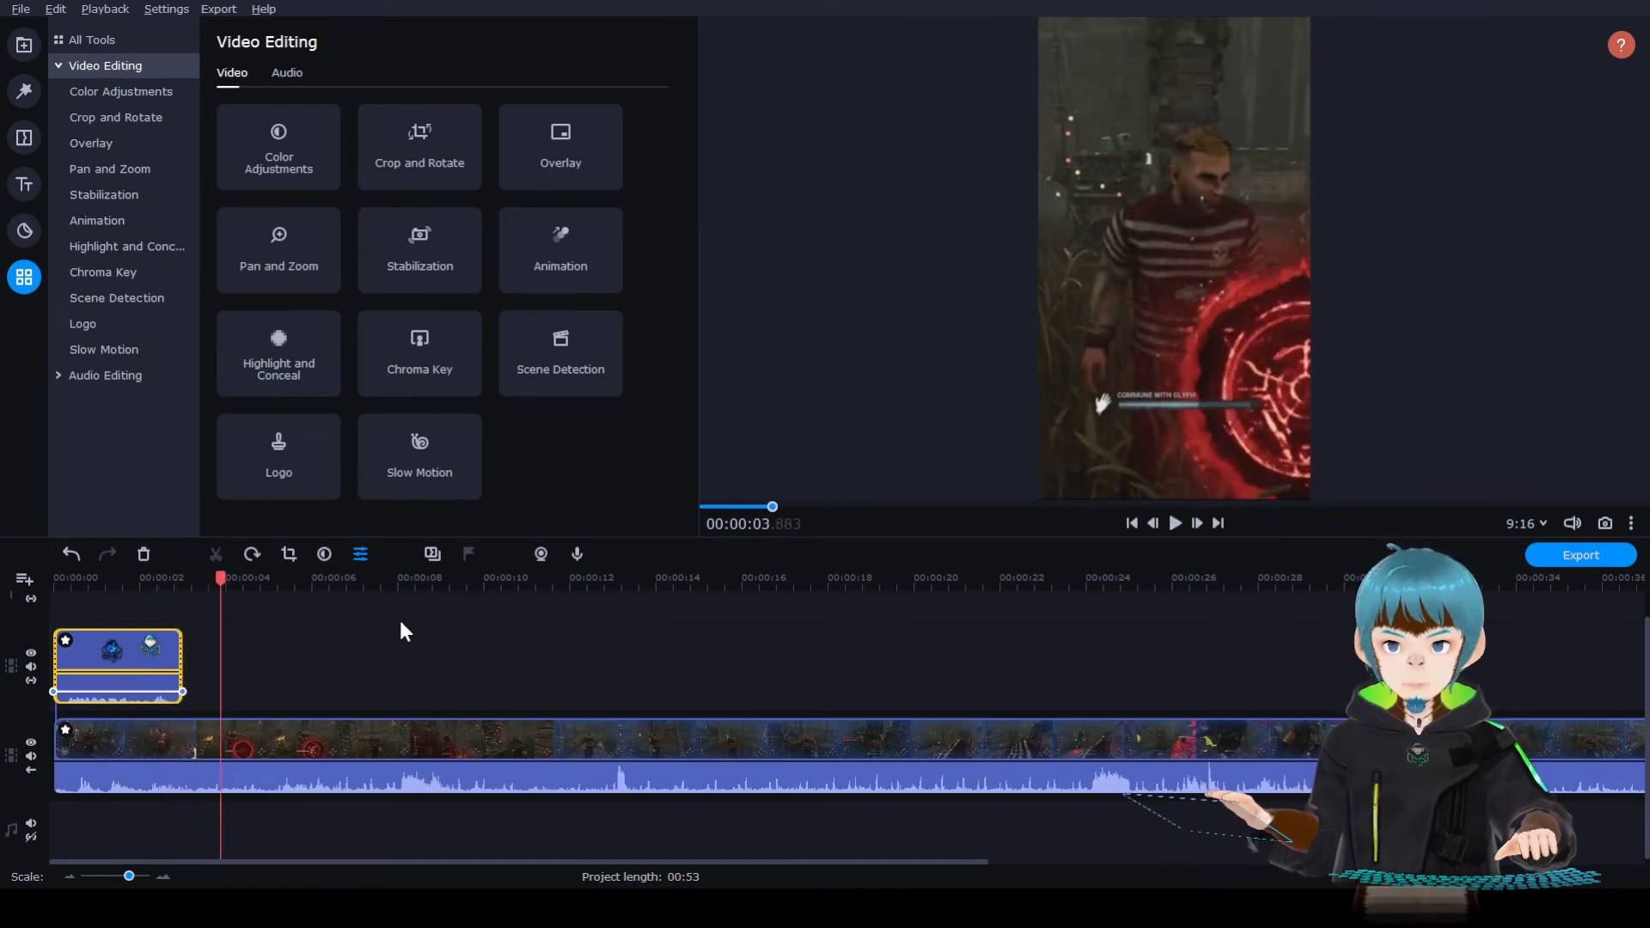
Step: Place Like-Sub-Bell.webm from the media bin on the overlay track and move it so that it starts at 8 seconds
click(34, 45)
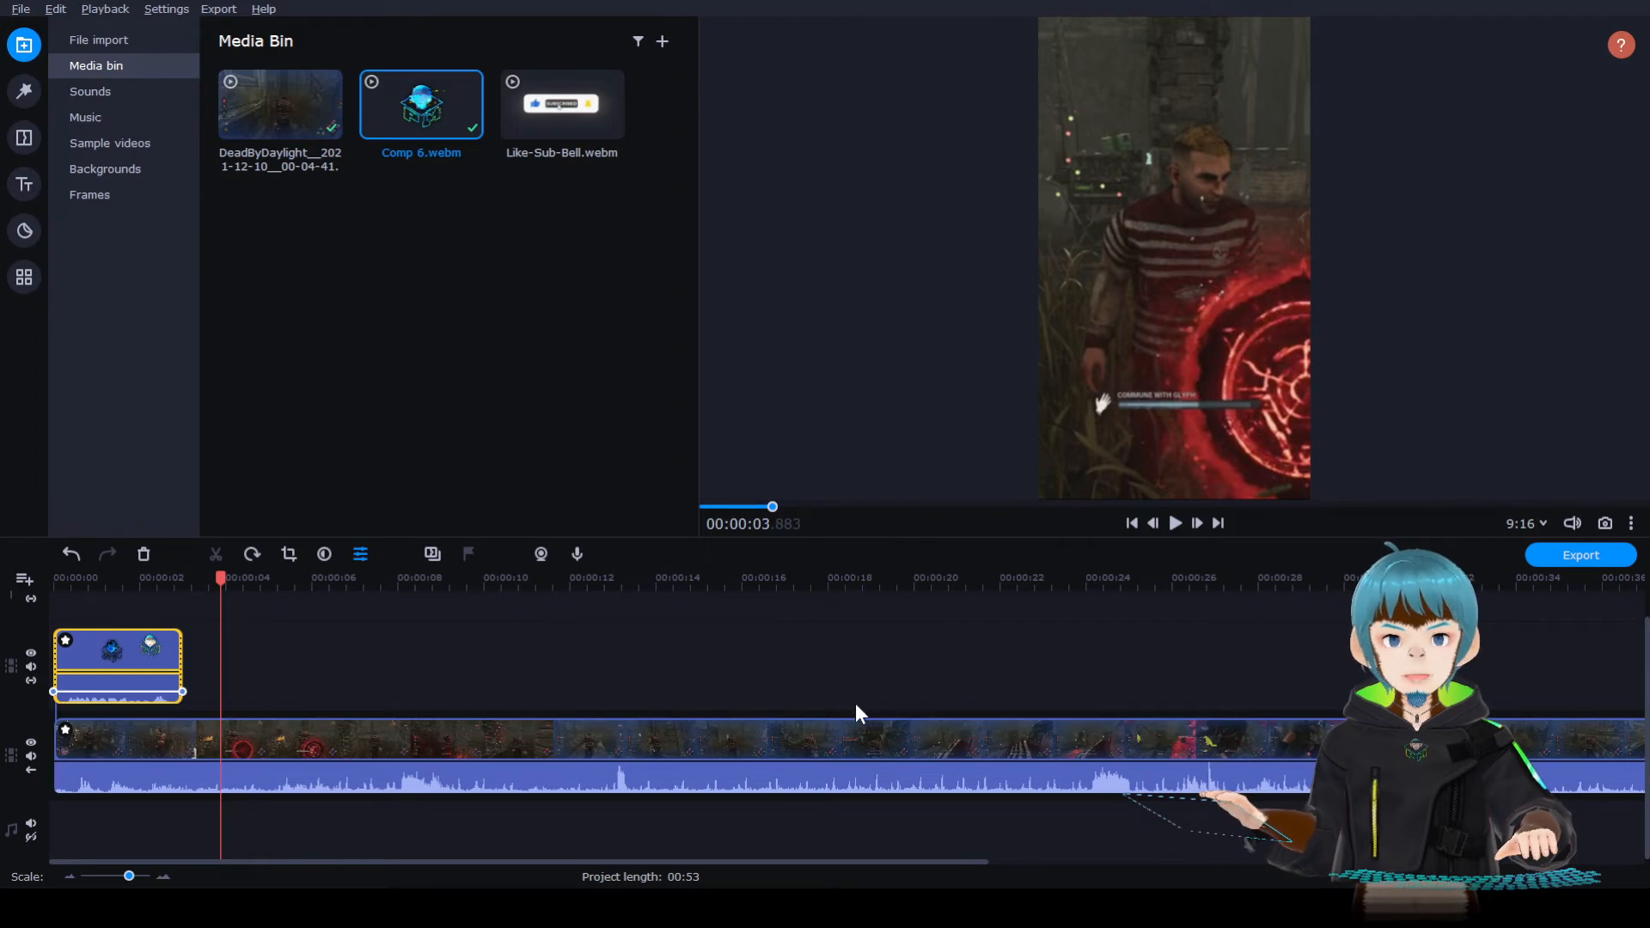
drag(233, 578, 518, 575)
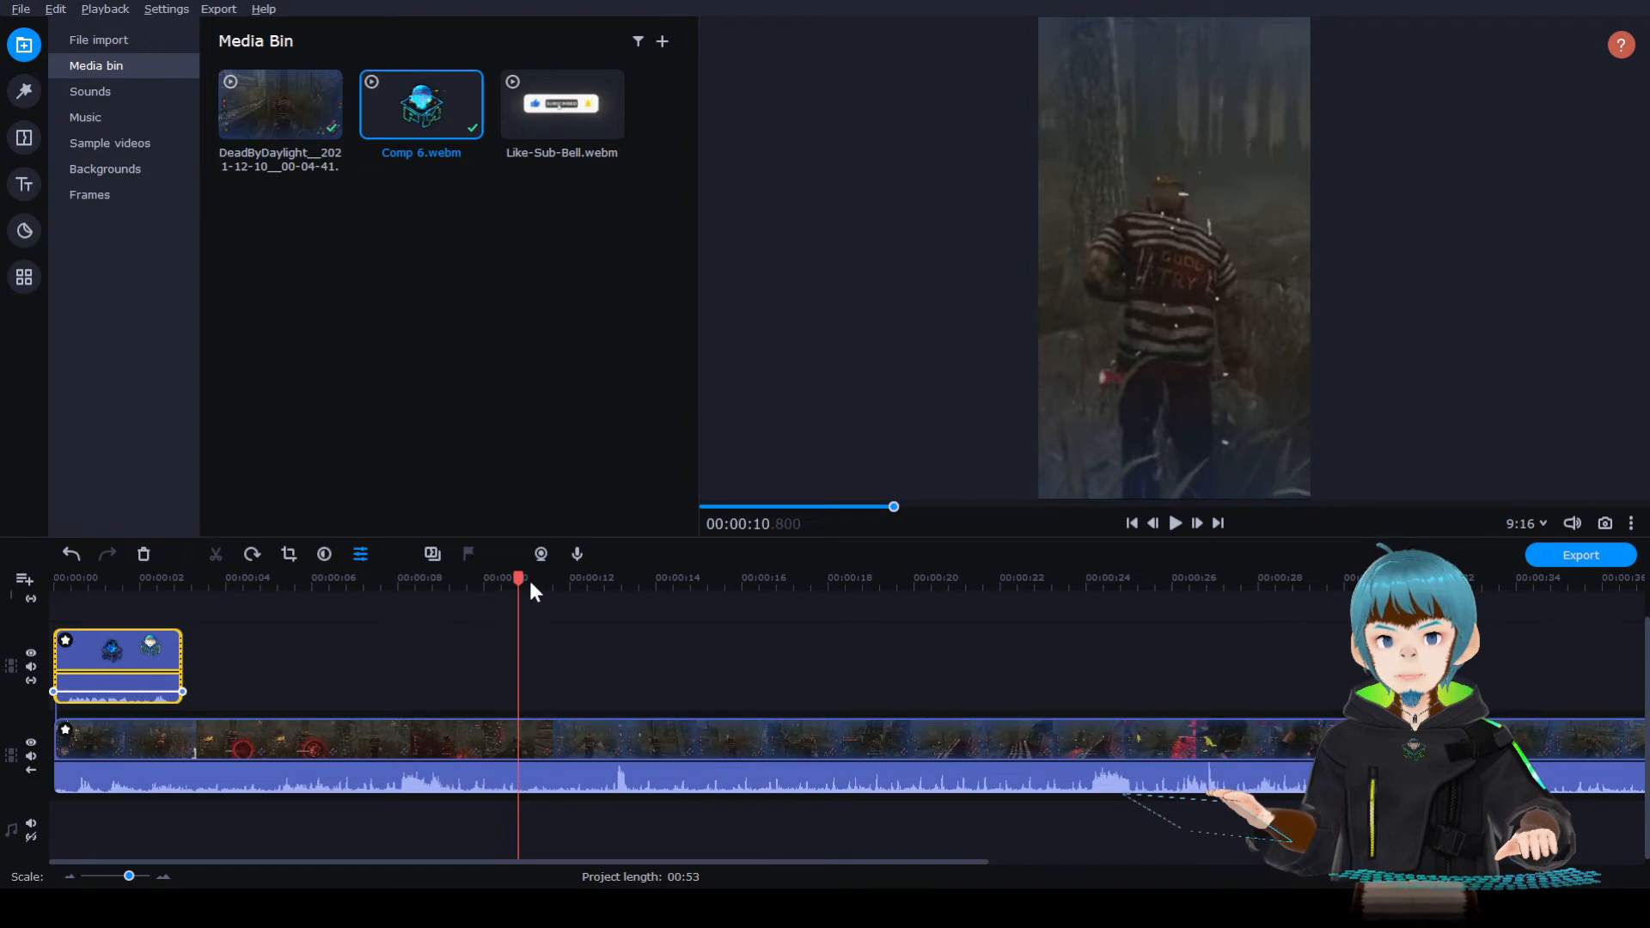
drag(518, 578, 473, 577)
drag(533, 116, 505, 707)
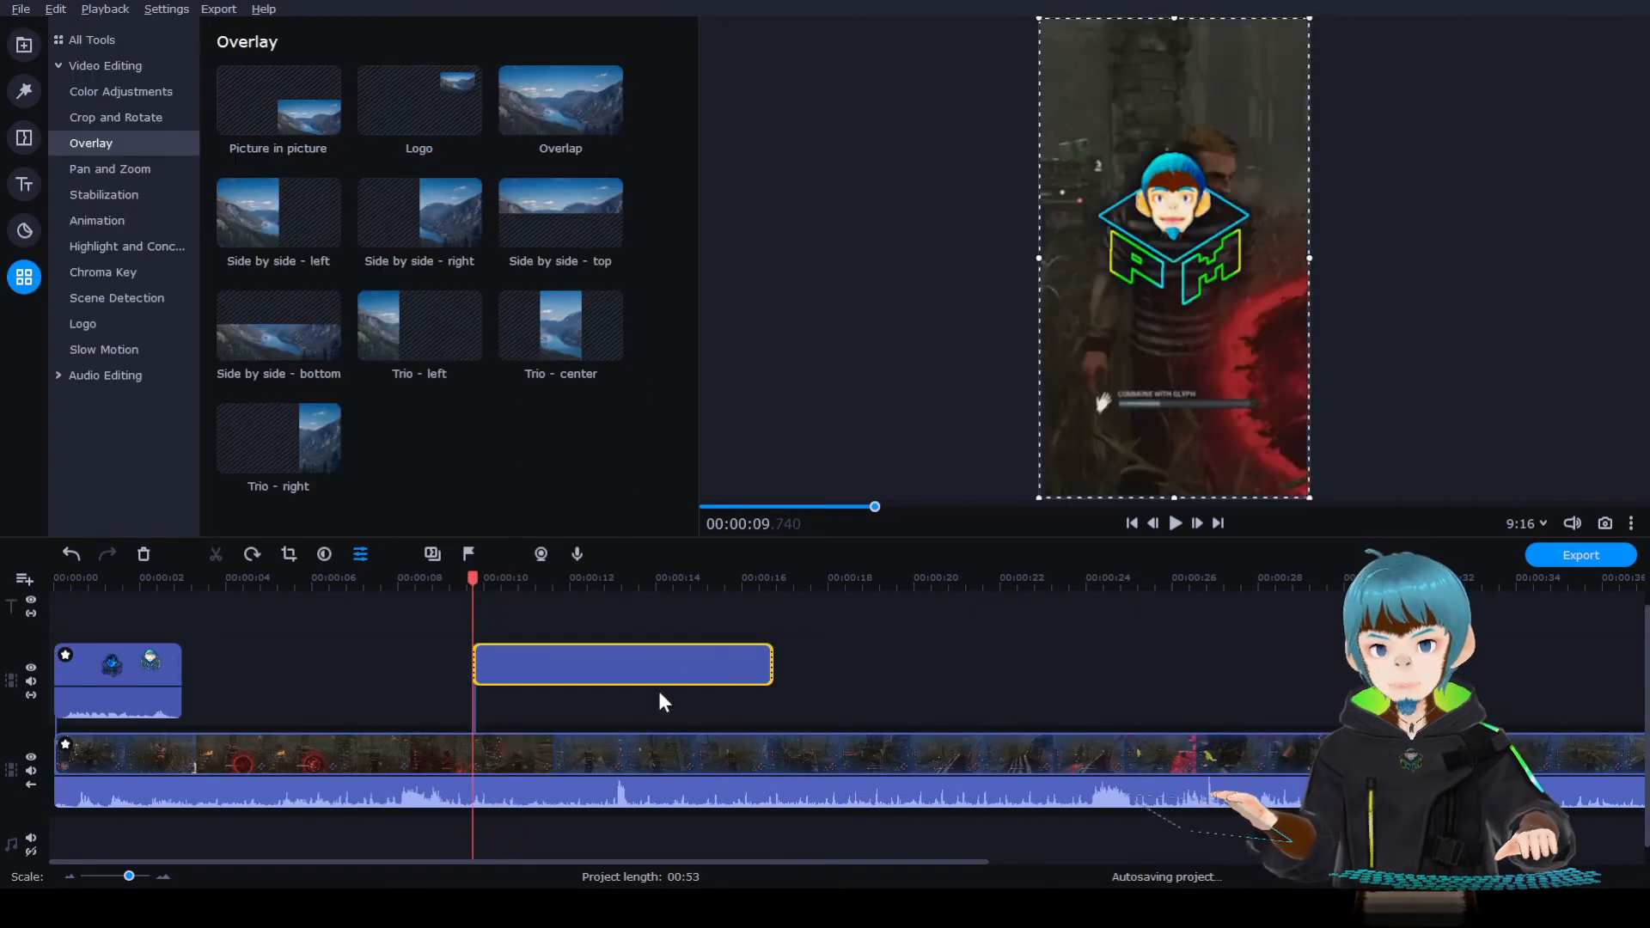
drag(473, 578, 700, 579)
drag(621, 670, 555, 674)
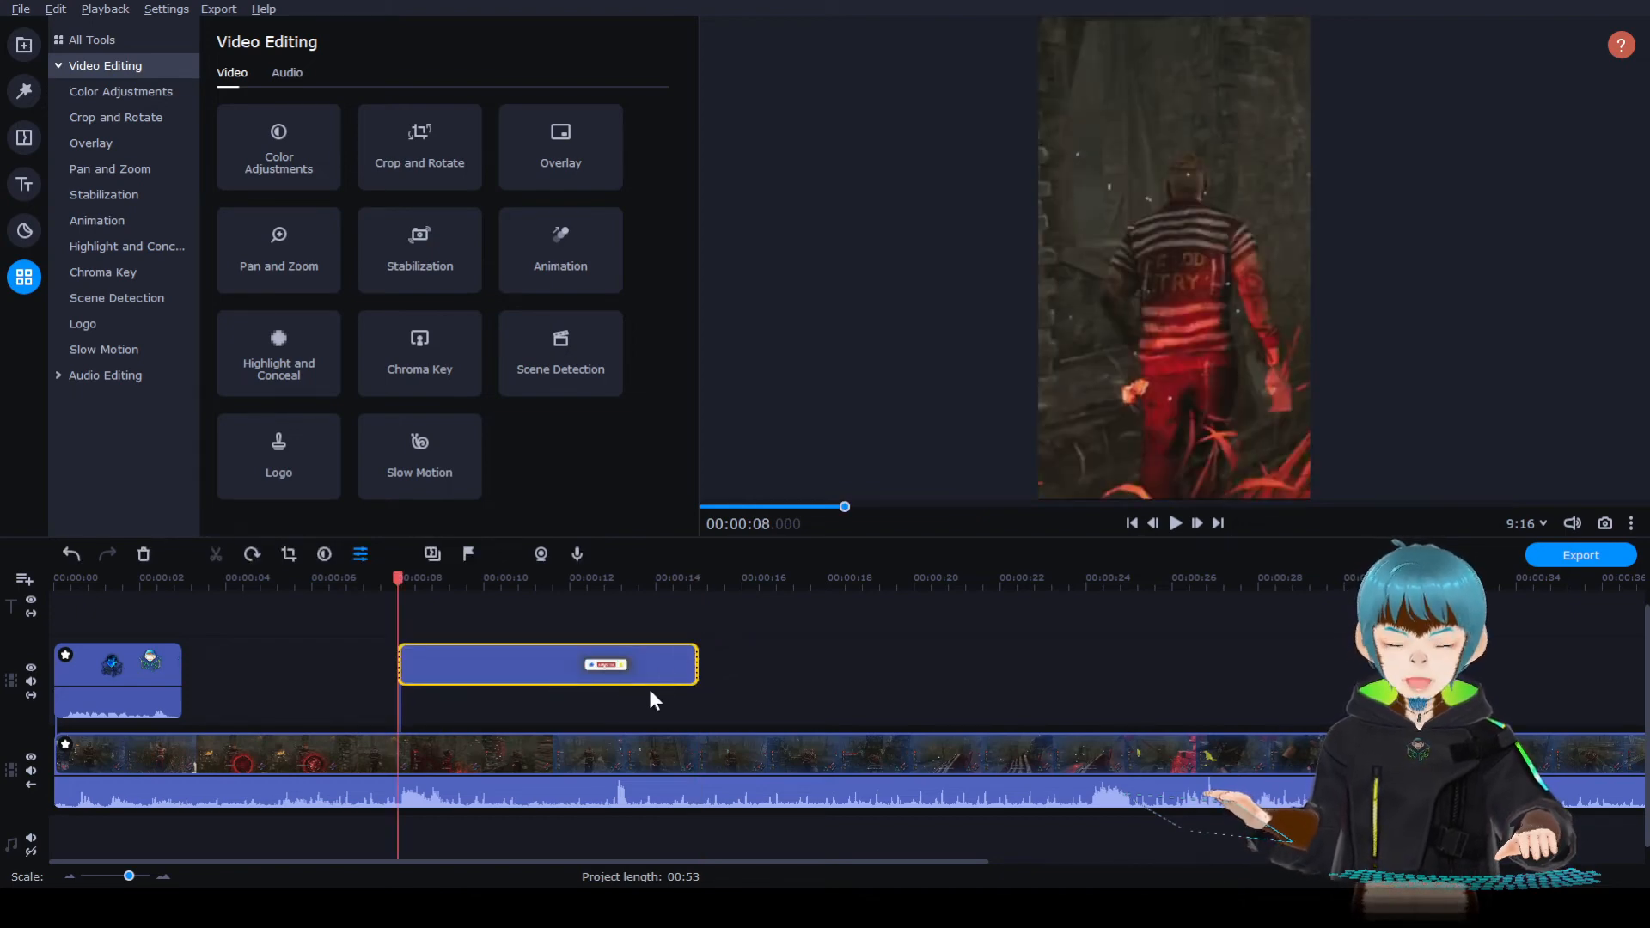
Step: Enlarge the like-subscribe-bell overlay beyond the vertical frame and reposition its banner so it is centred horizontally
drag(398, 580, 618, 586)
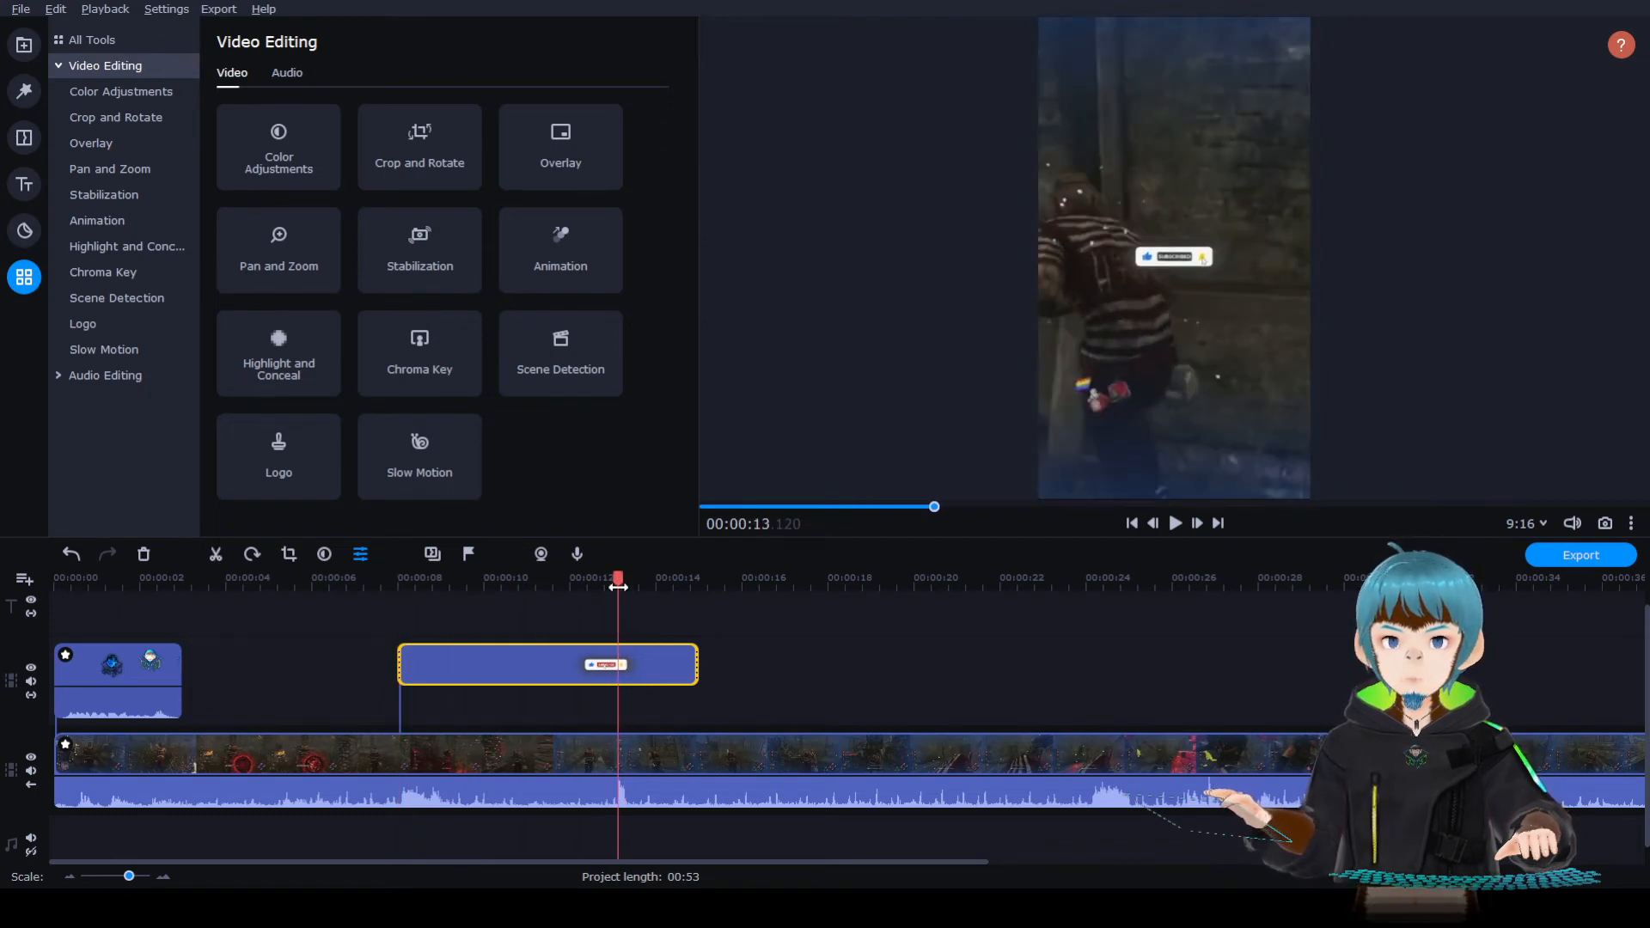
click(561, 148)
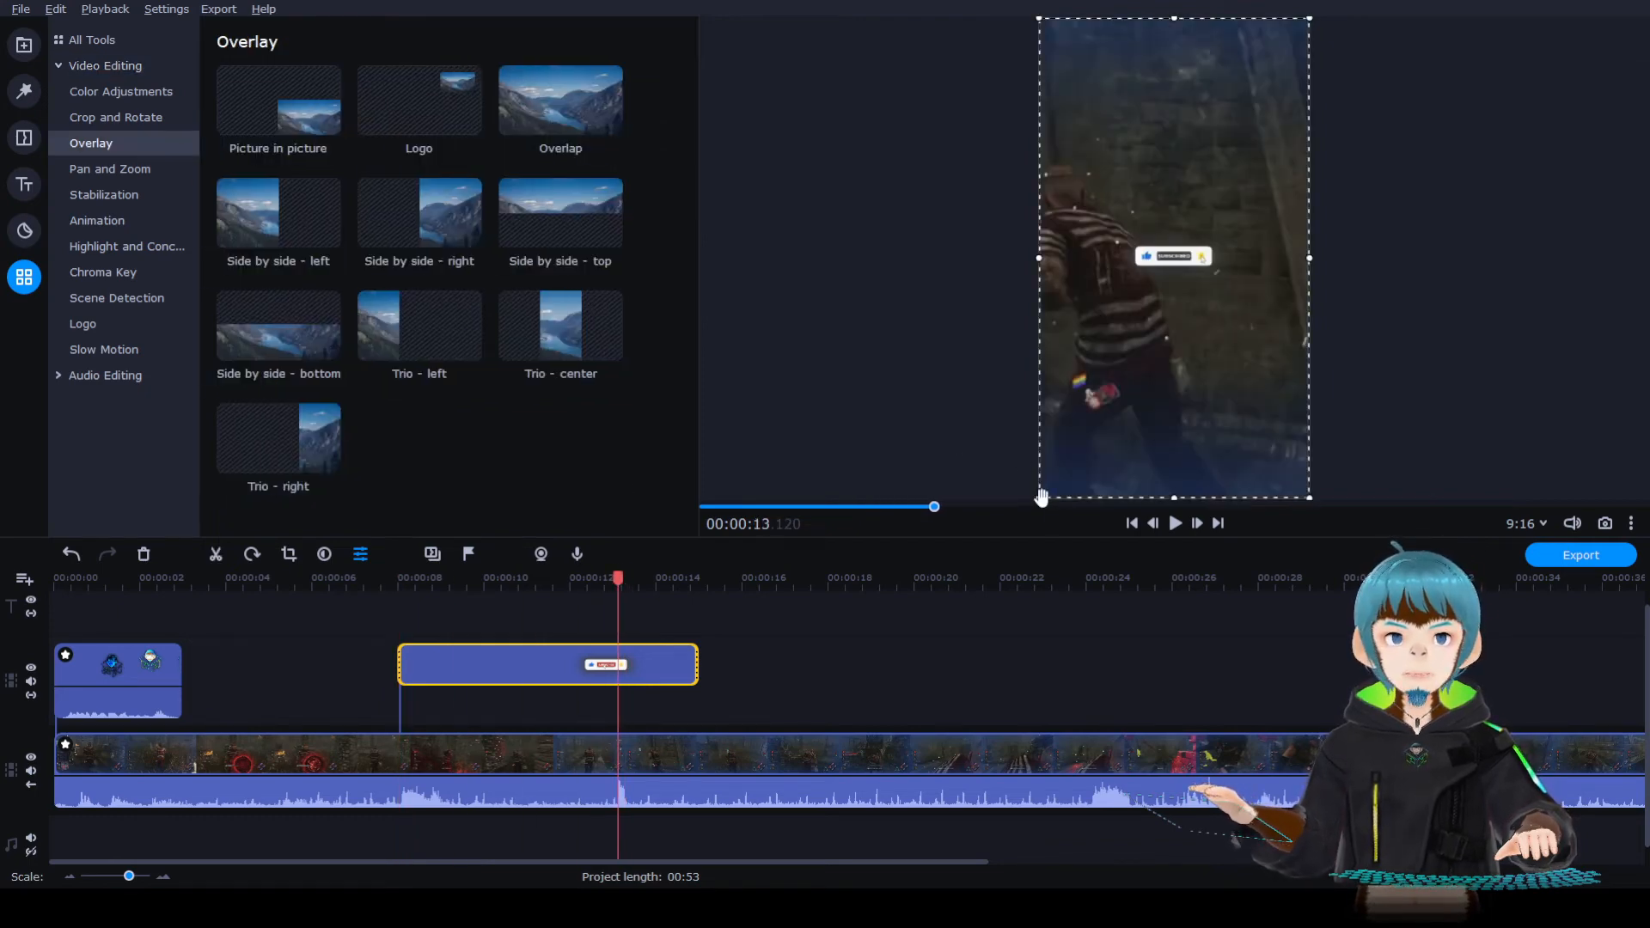
drag(1040, 498, 783, 795)
drag(1090, 434, 1172, 102)
drag(1175, 400, 1176, 396)
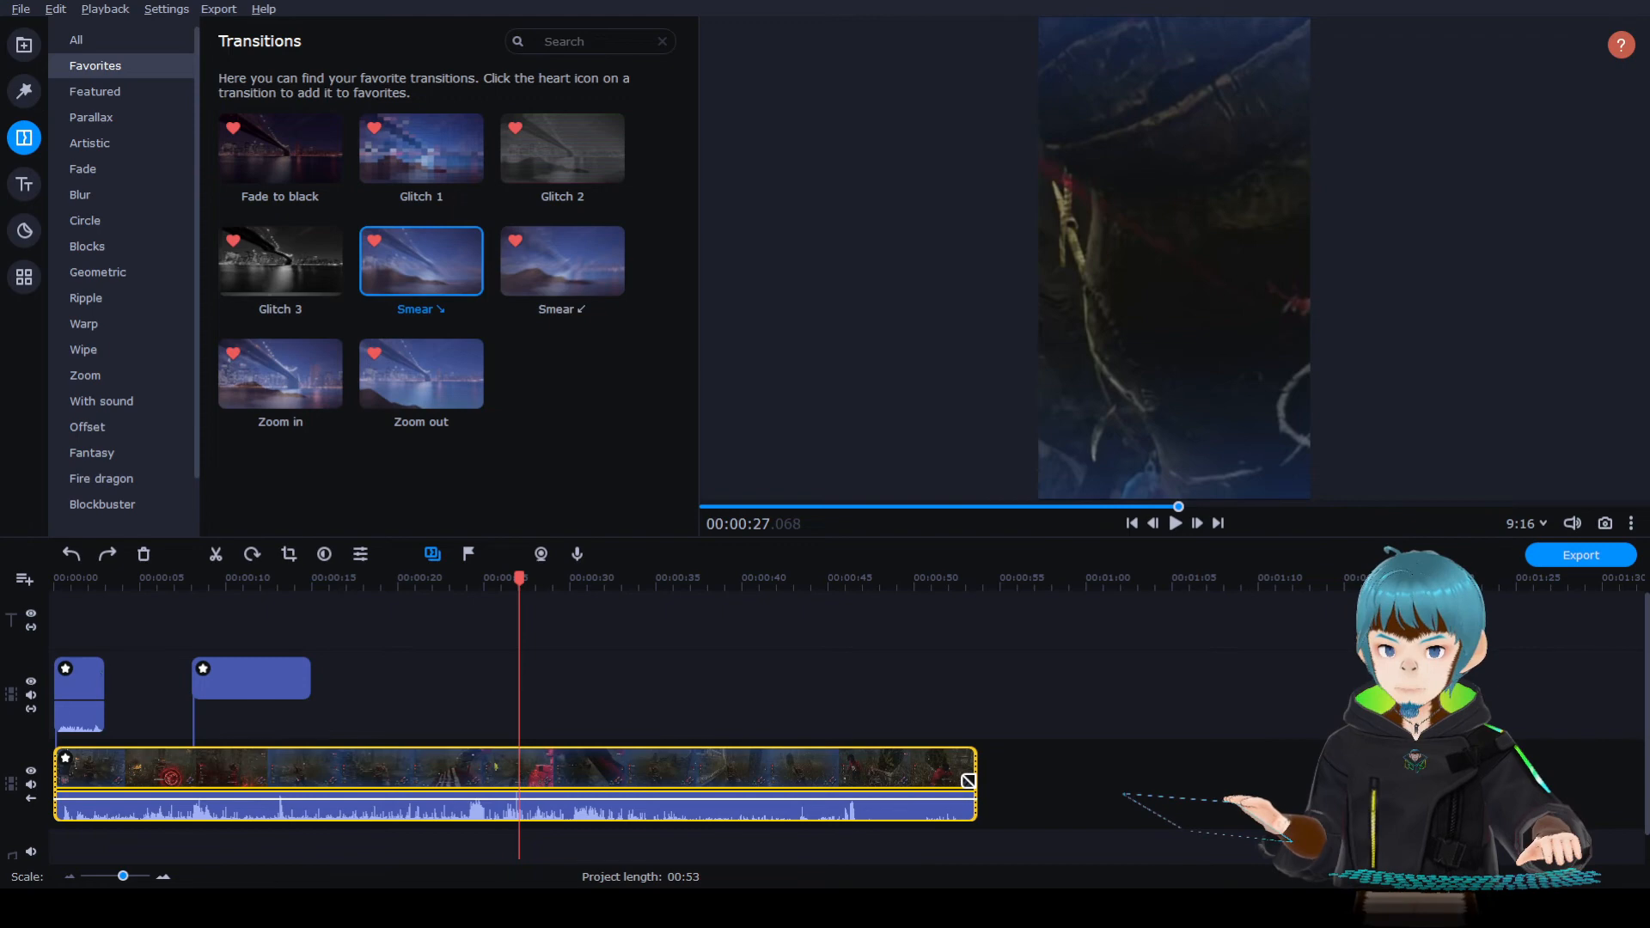
Step: Add volume points to the gameplay clip's audio to dip it around 27 seconds, and play that section to check it
scroll(899, 821, up, 3)
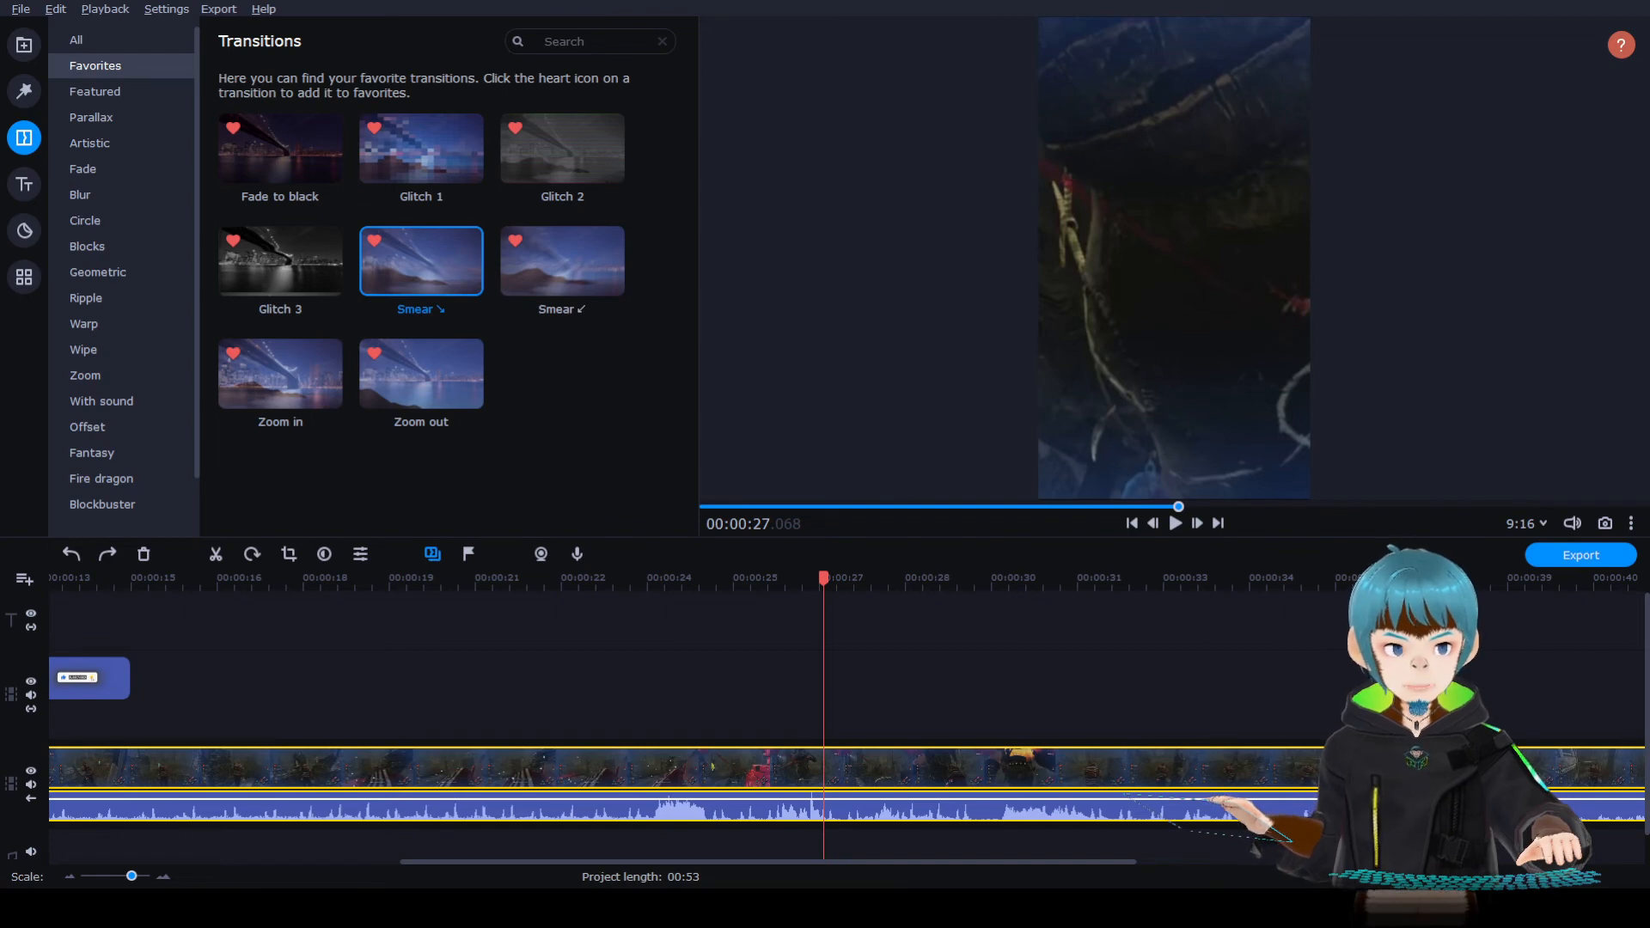
double_click(825, 799)
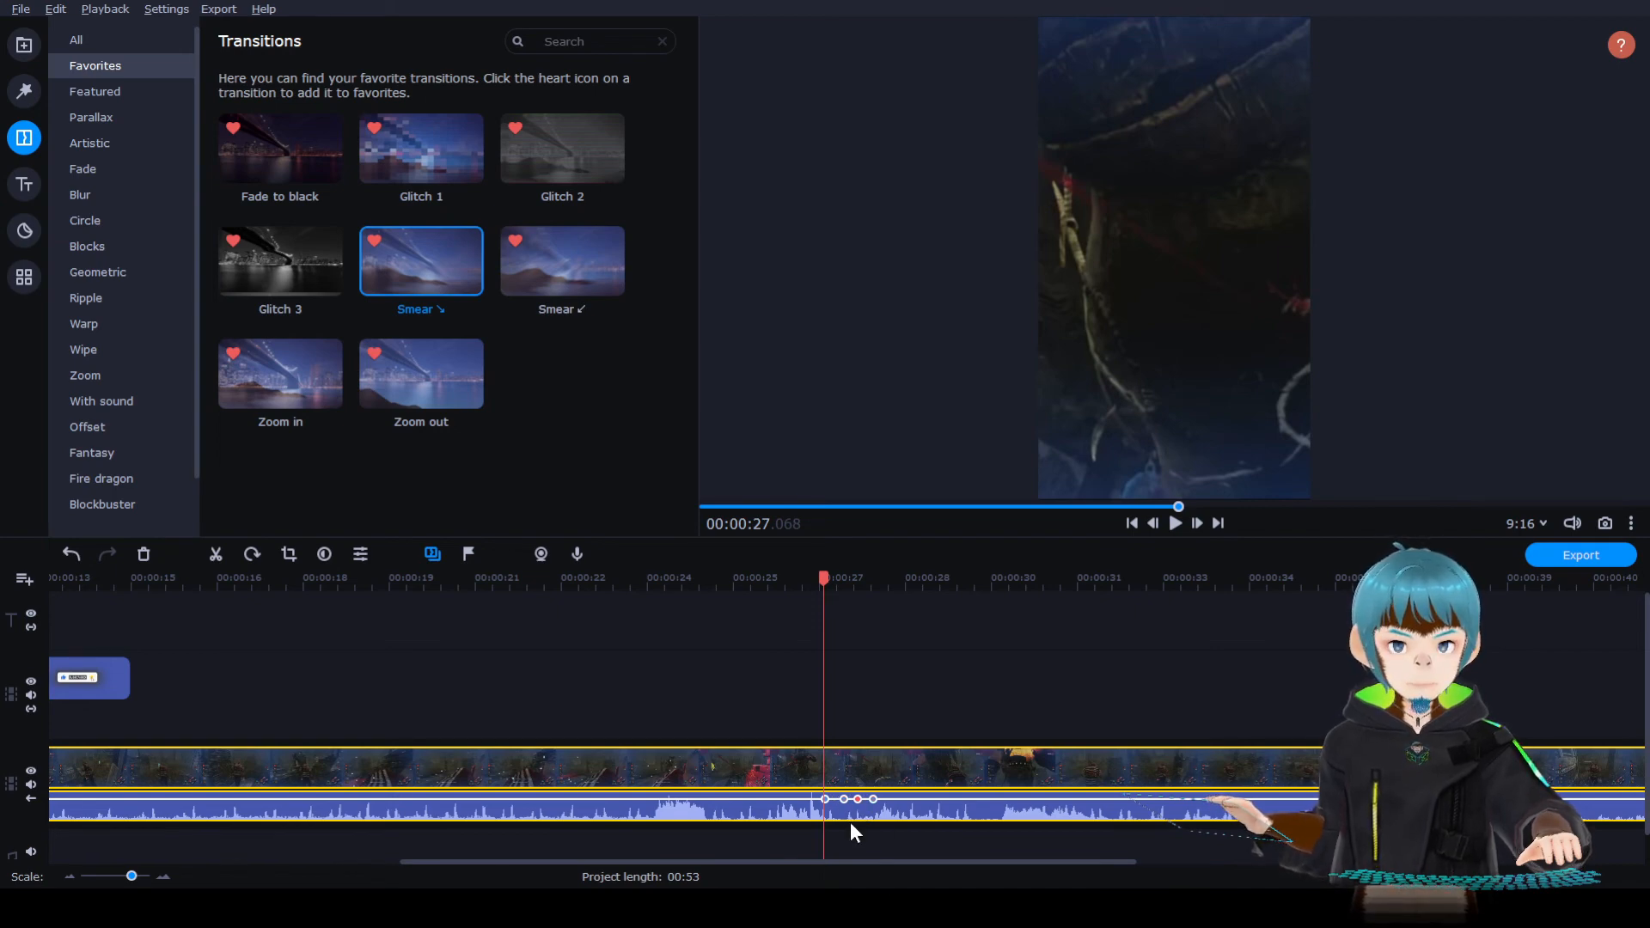
drag(835, 799, 861, 827)
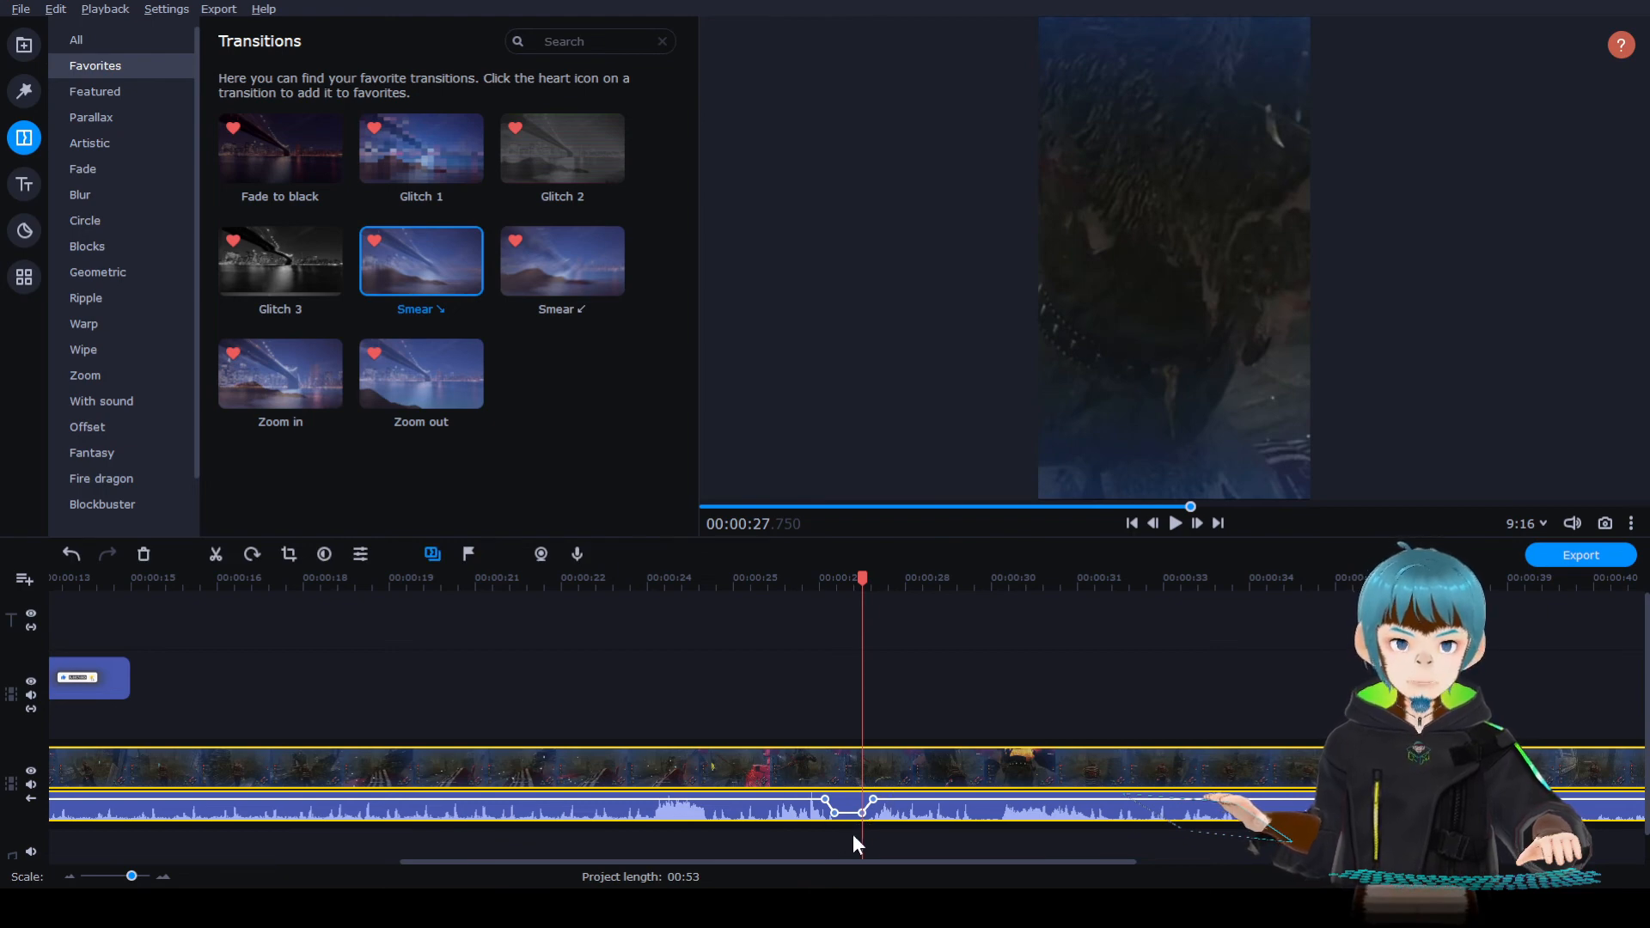
drag(862, 579, 753, 589)
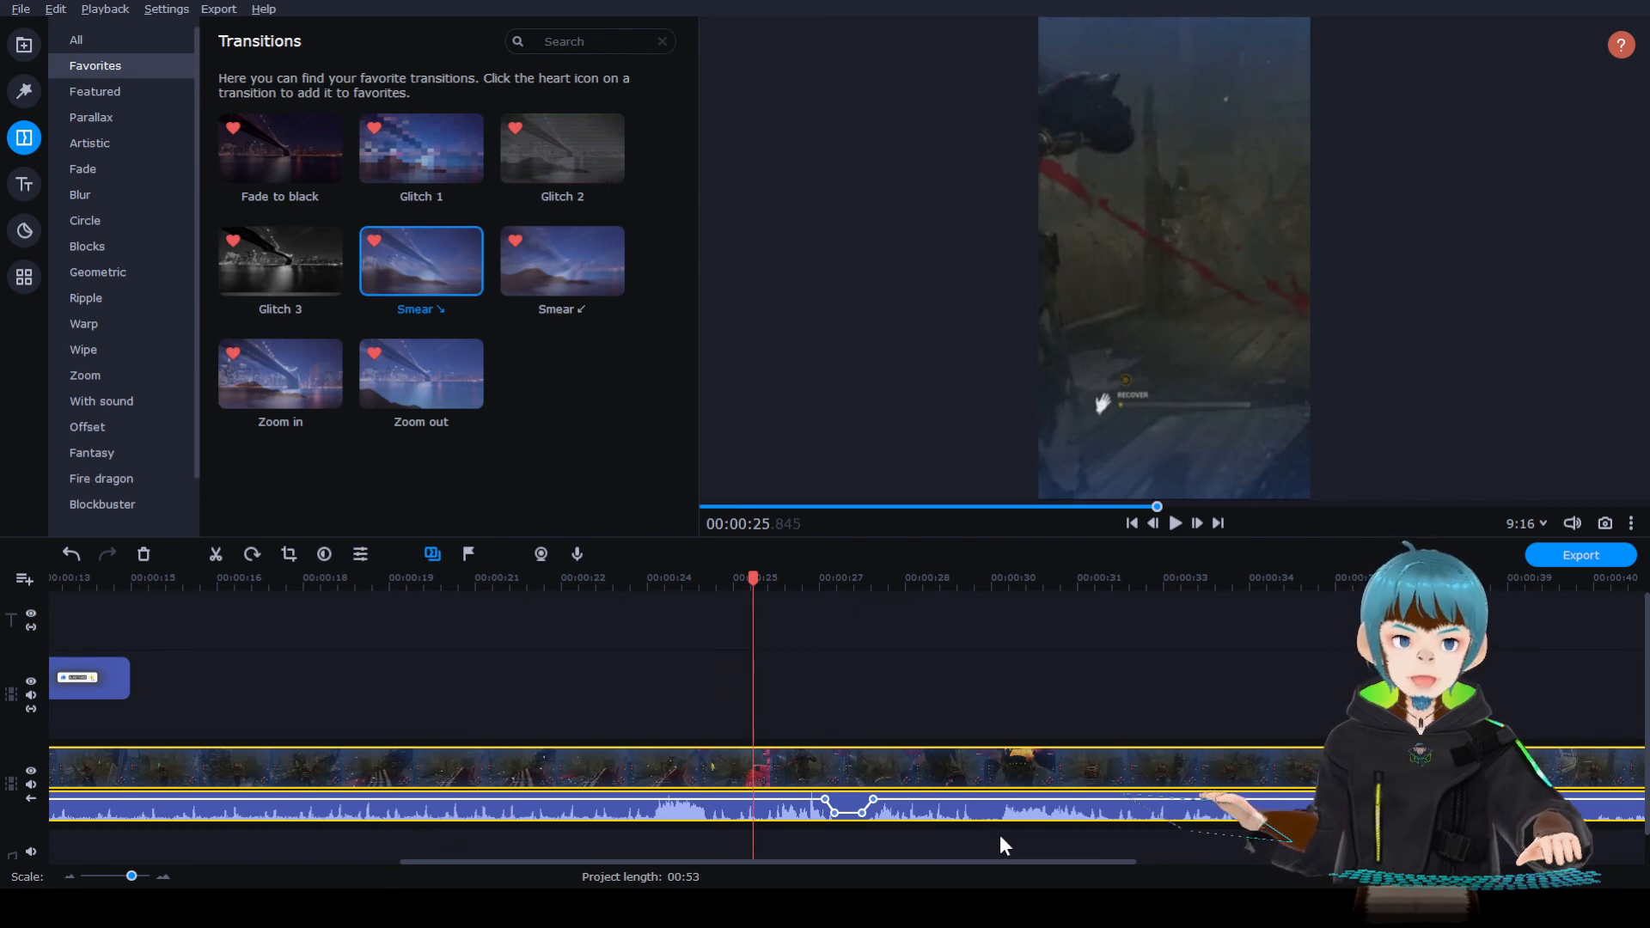
key(space)
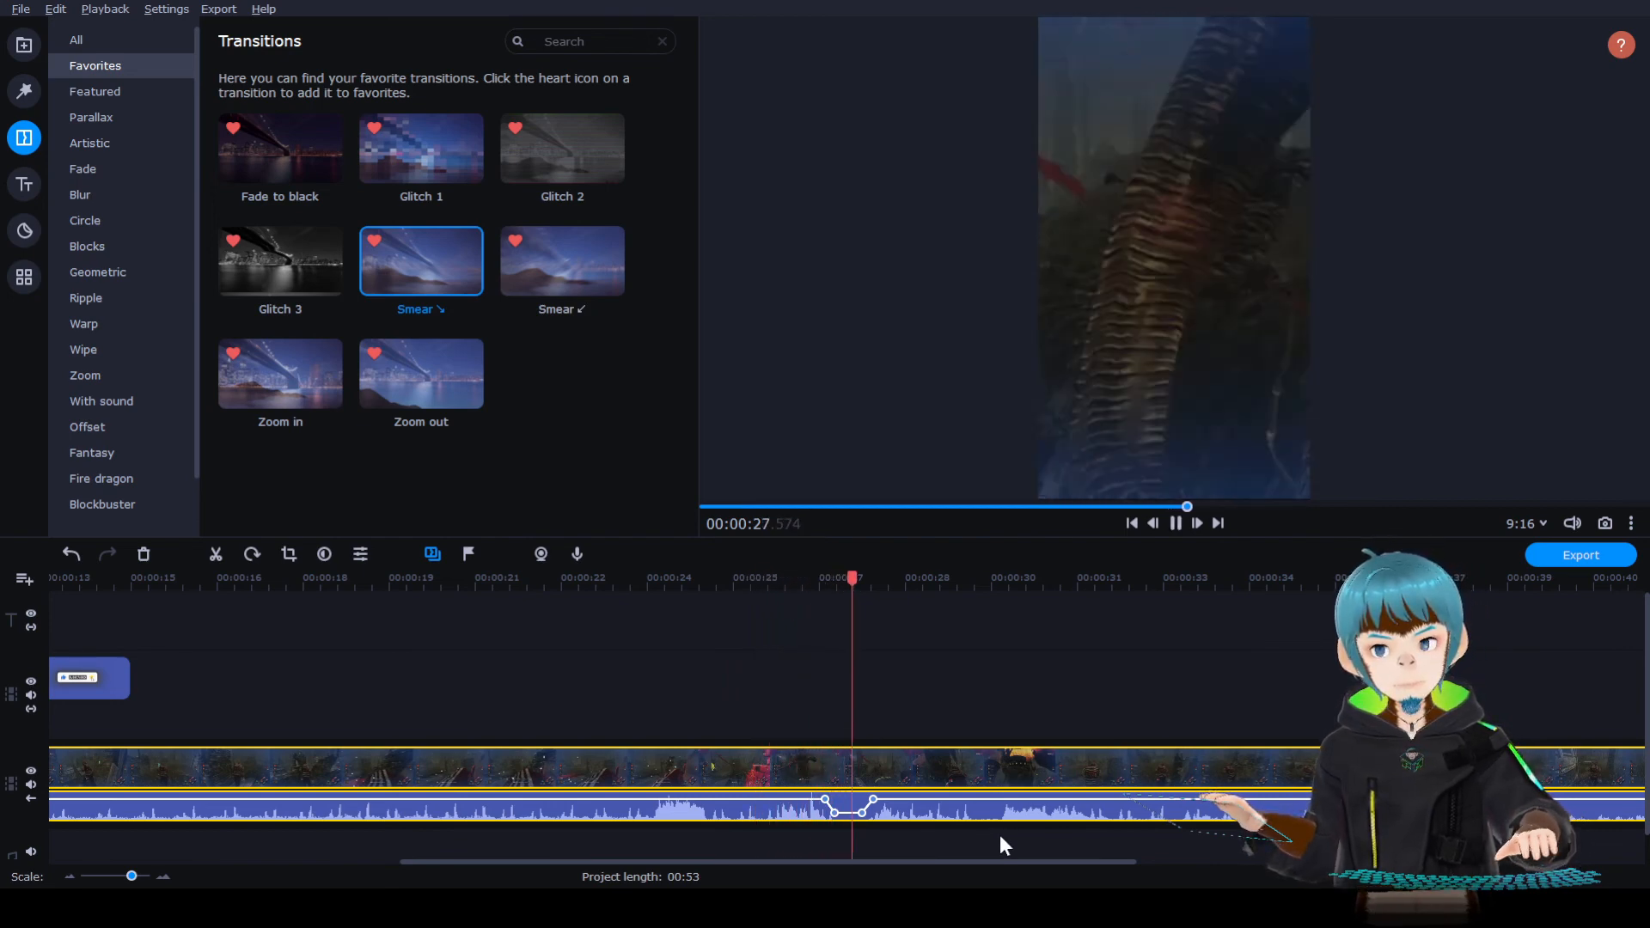
key(space)
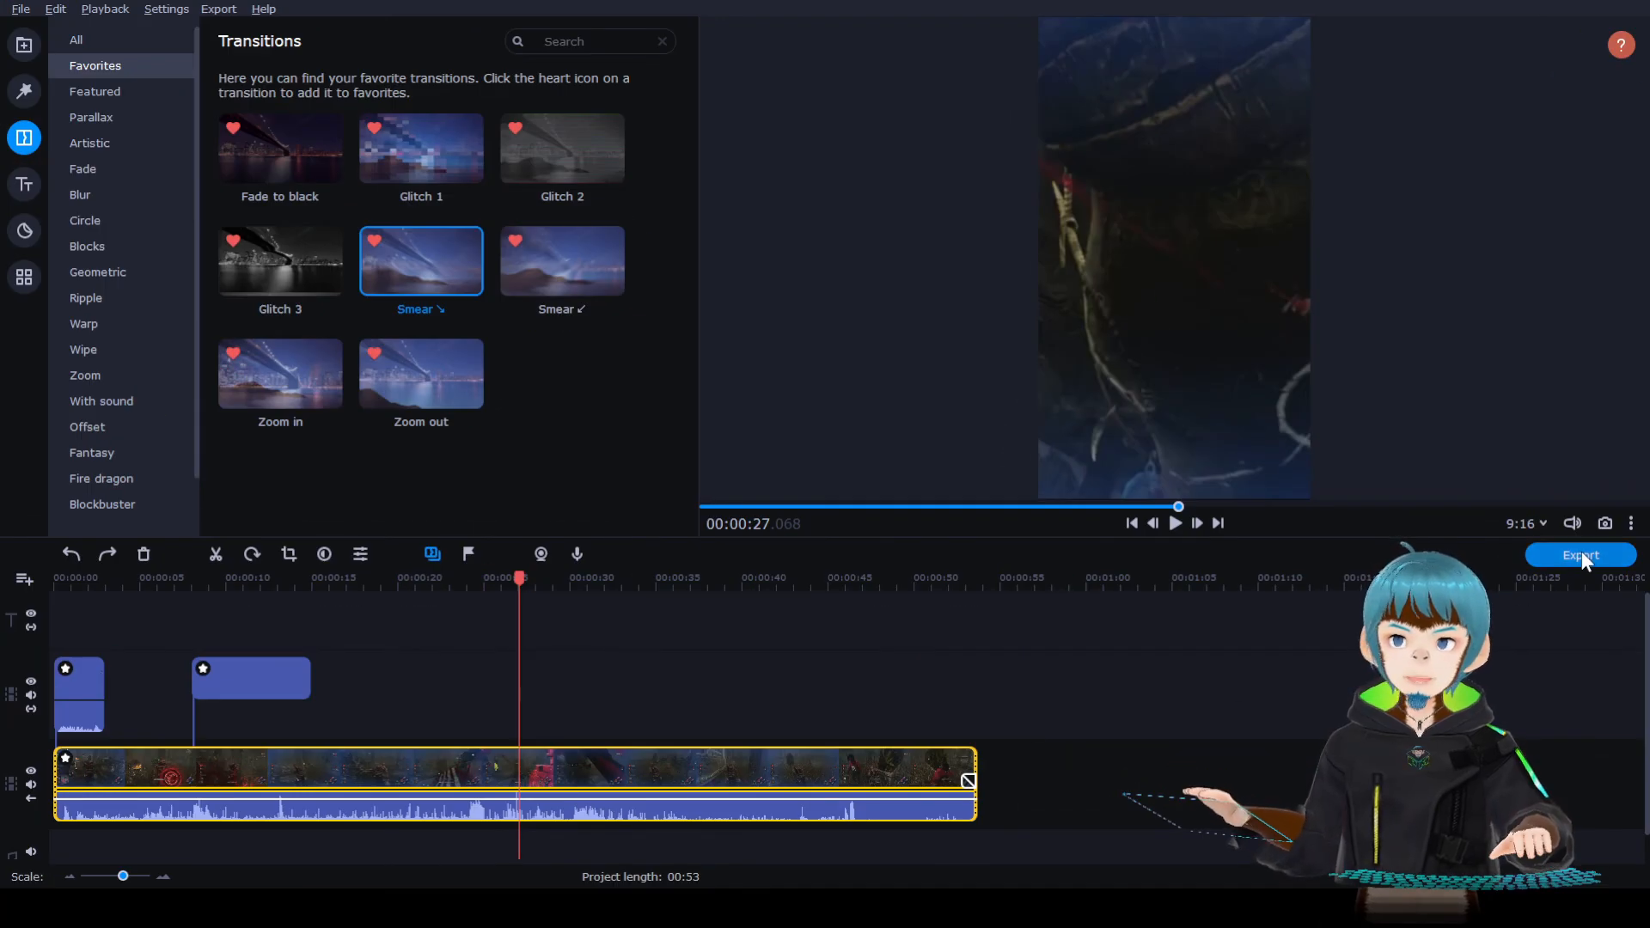
Step: Review the MP4 export settings for saving the video to the computer, and close them without exporting
click(1575, 554)
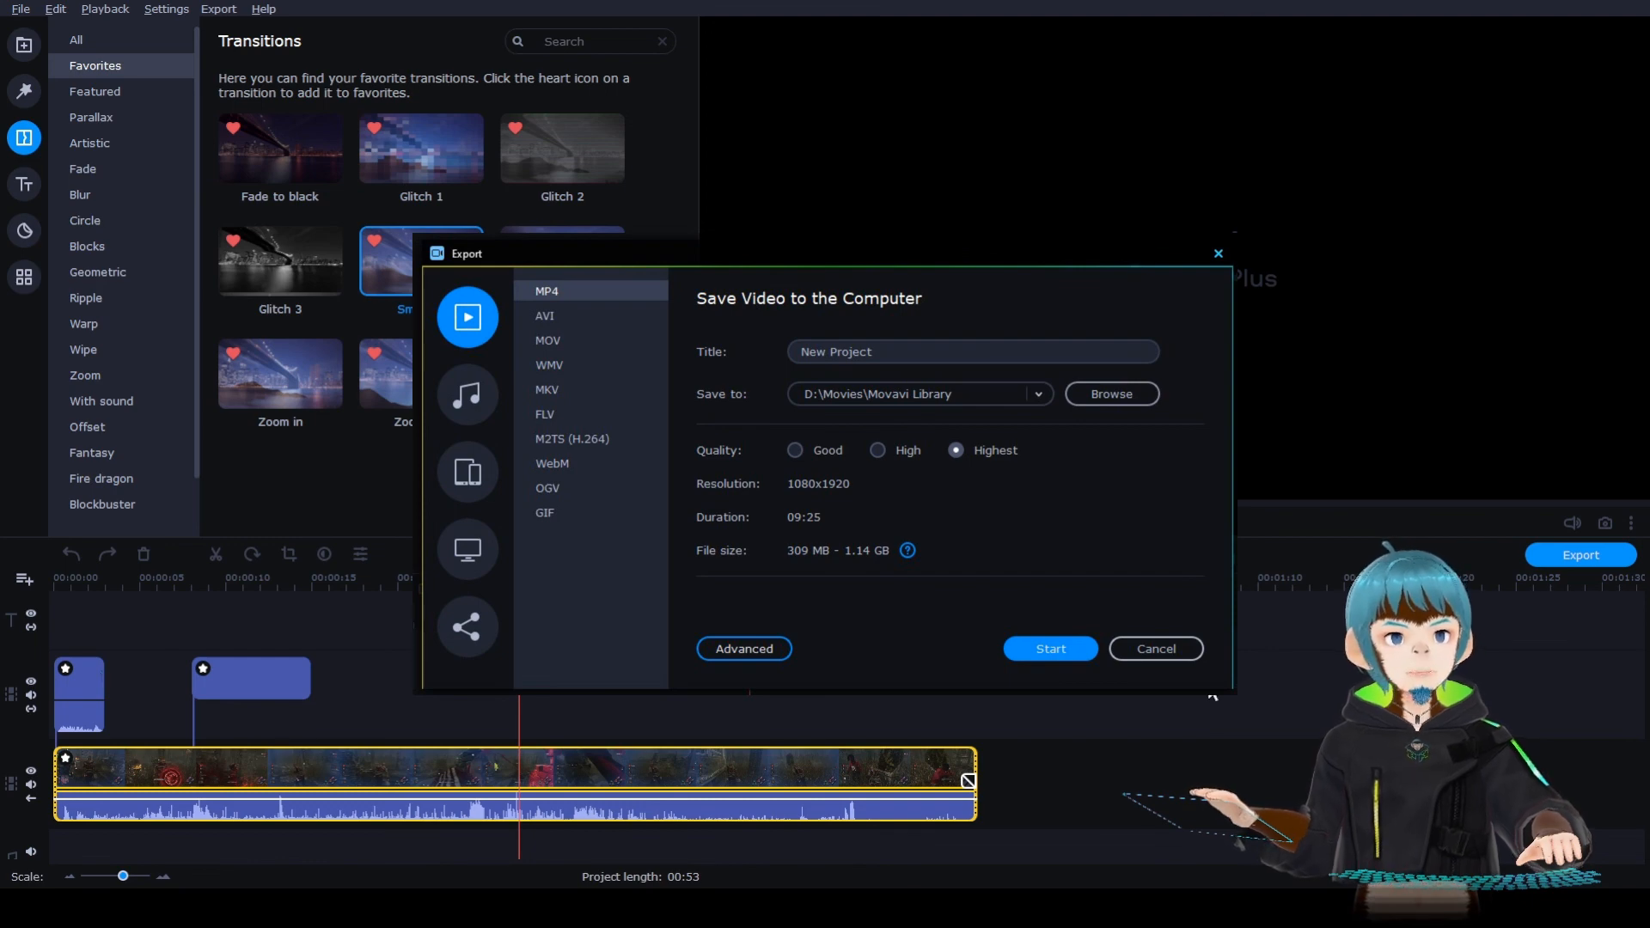
key(Escape)
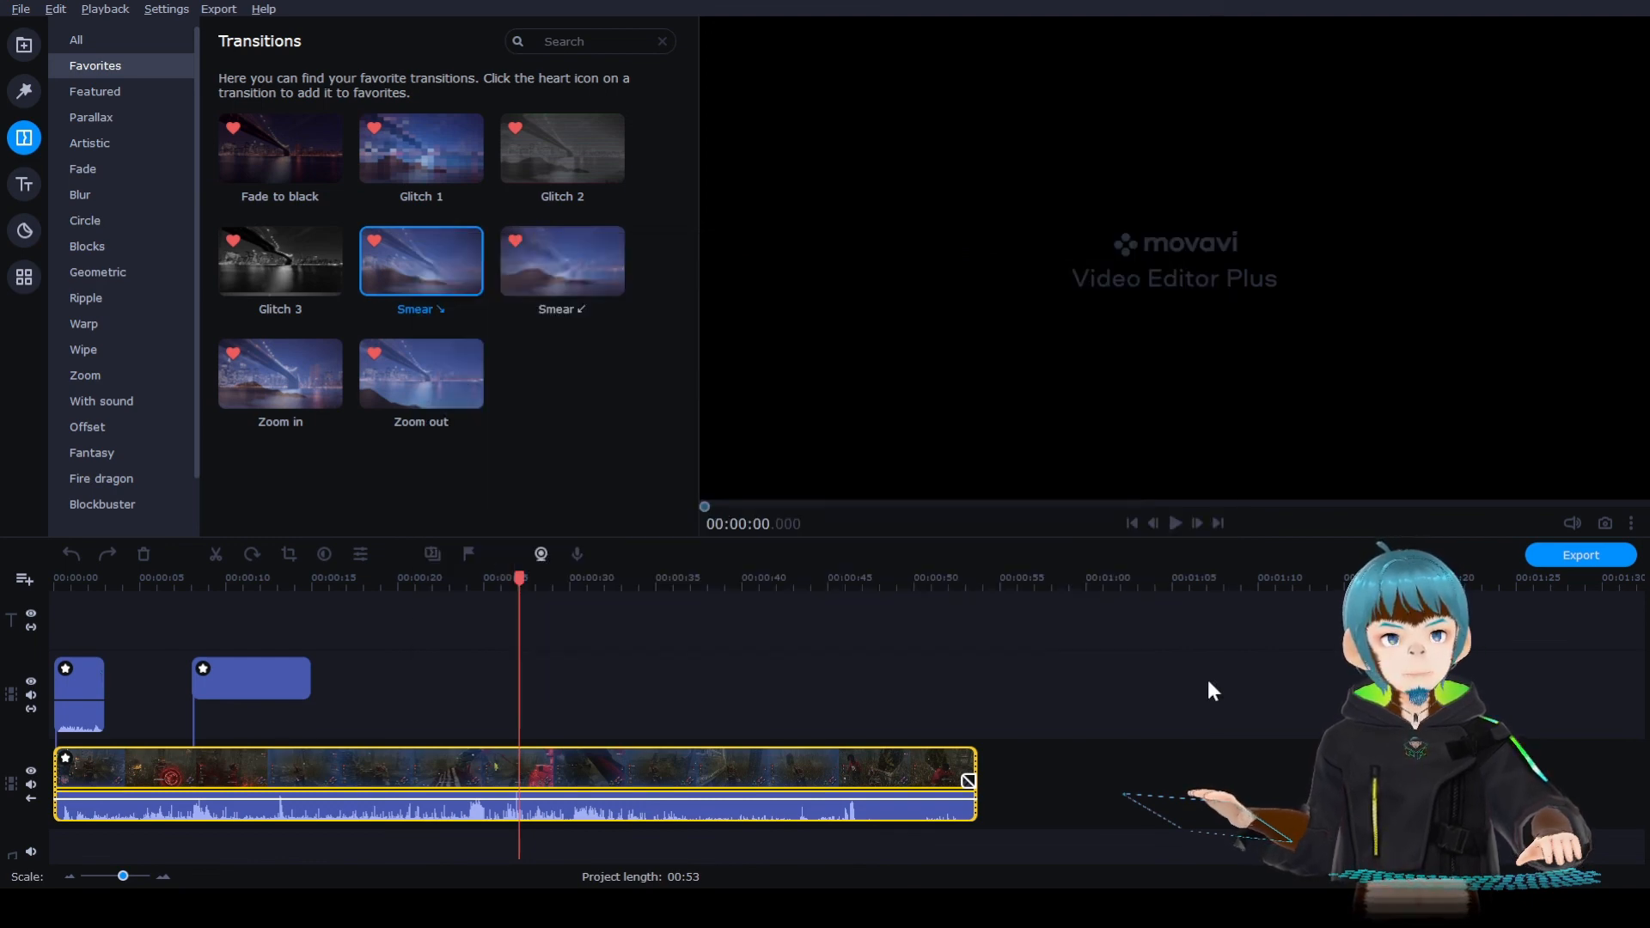